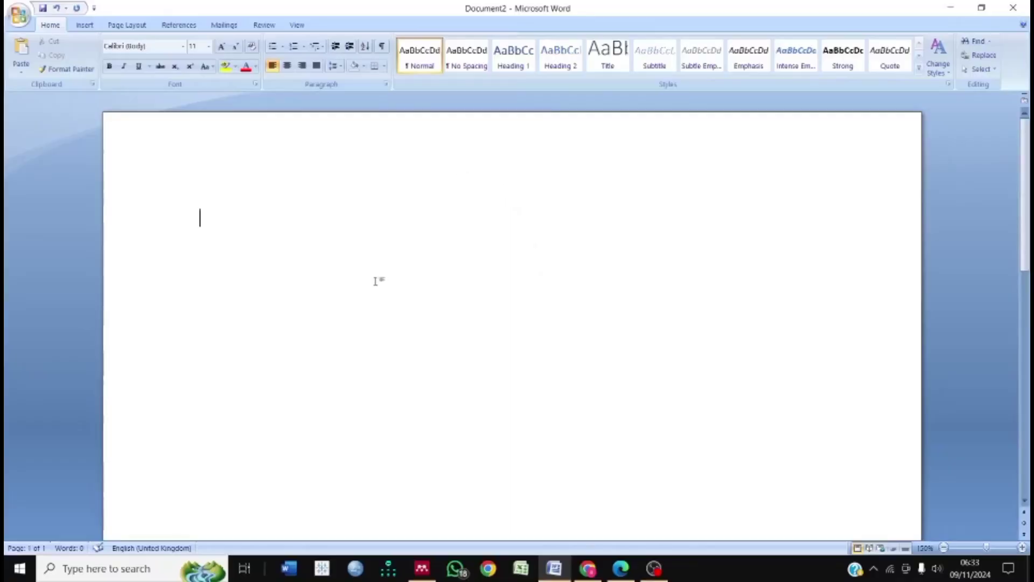
- Enter the centred title WORKPLACE DIVERSITY in the blank document, correcting its spelling
key(ctrl+w)
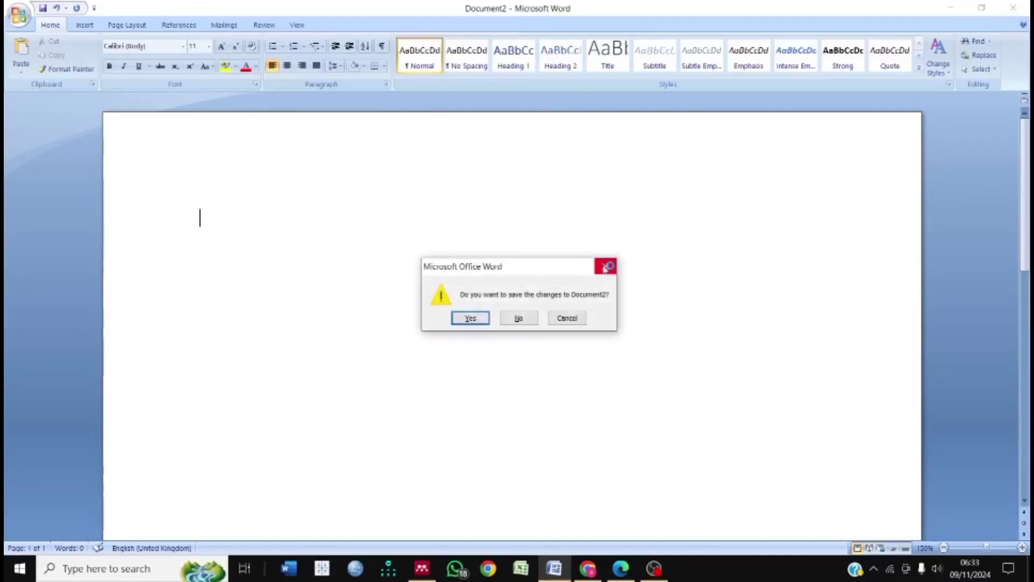
click(606, 268)
key(ctrl+e)
text(WORKPLACE)
text( DIC)
key(BackSpace)
text(VERITY)
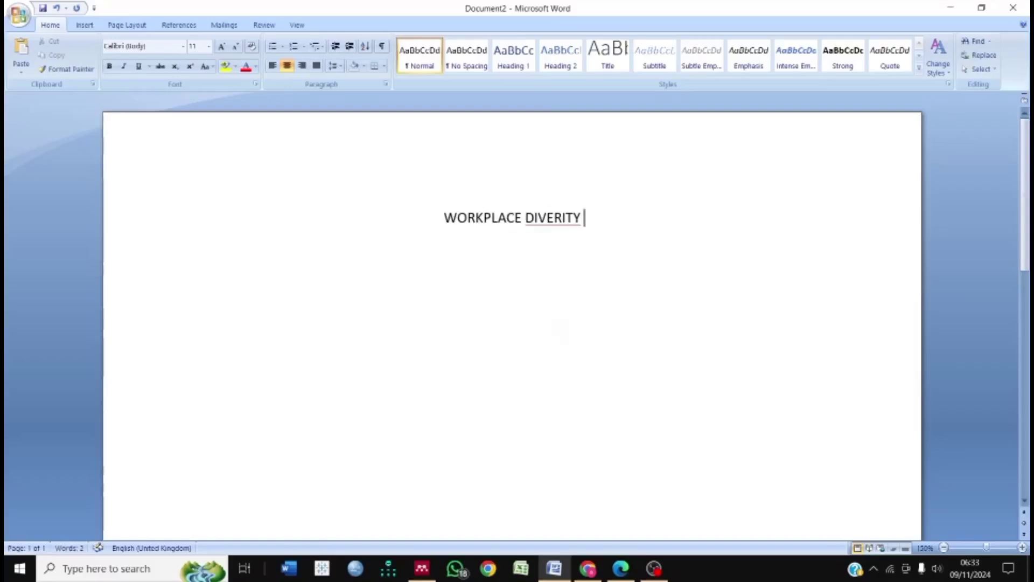
right_click(562, 217)
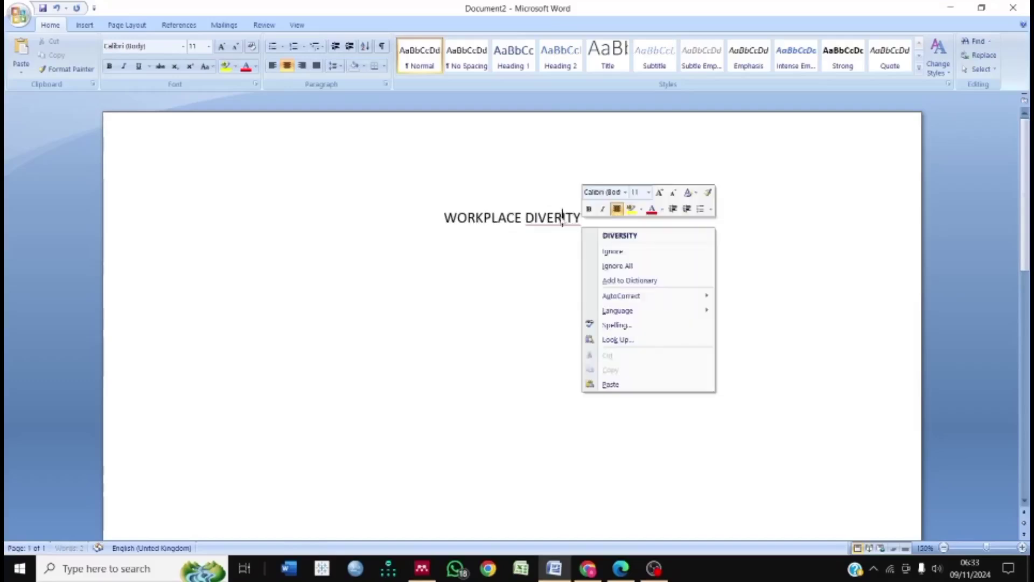
click(609, 234)
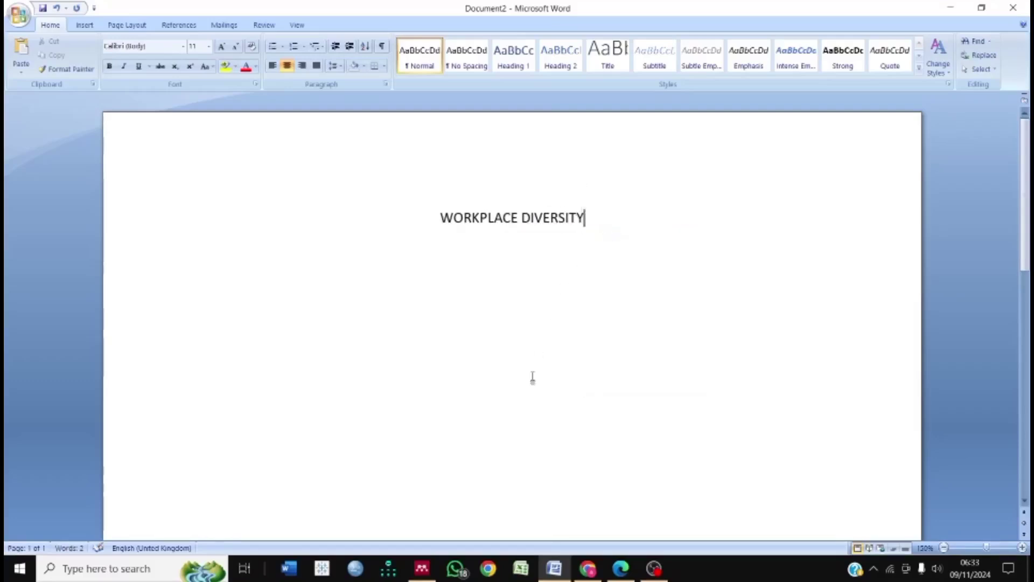
- View the PDF articles in the desktop's diveer folder and switch to Mendeley Desktop
click(423, 568)
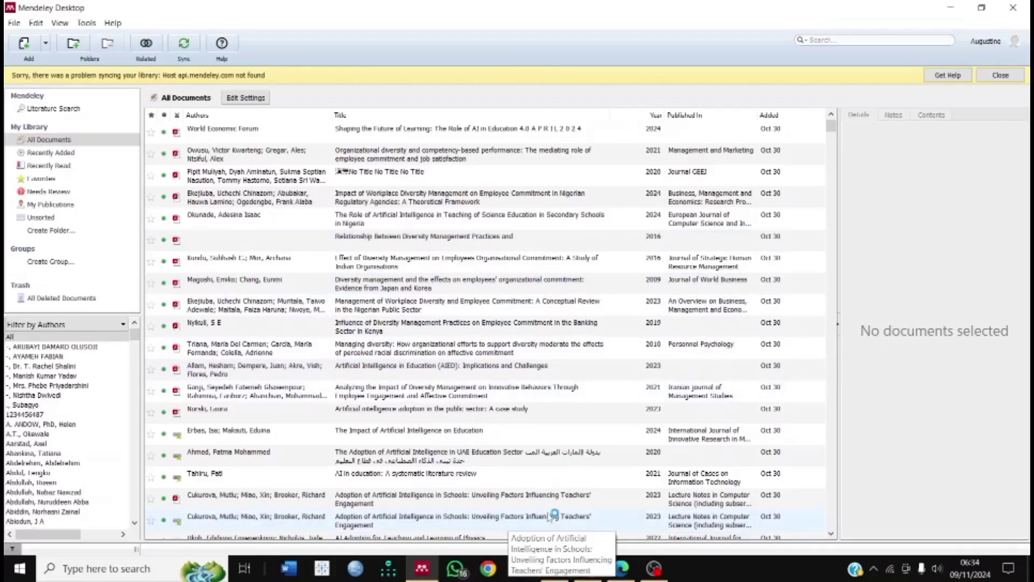
click(949, 8)
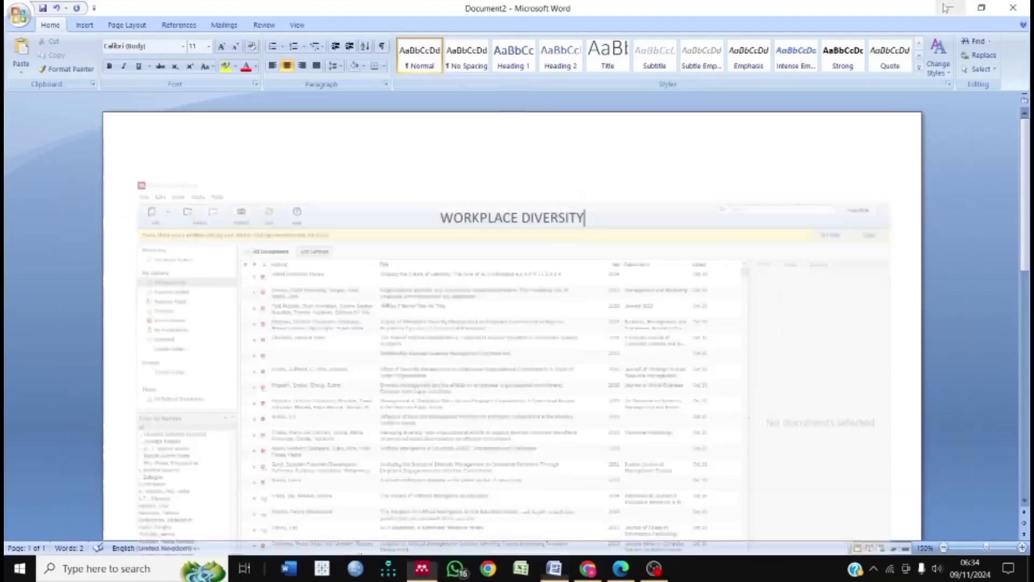
click(948, 8)
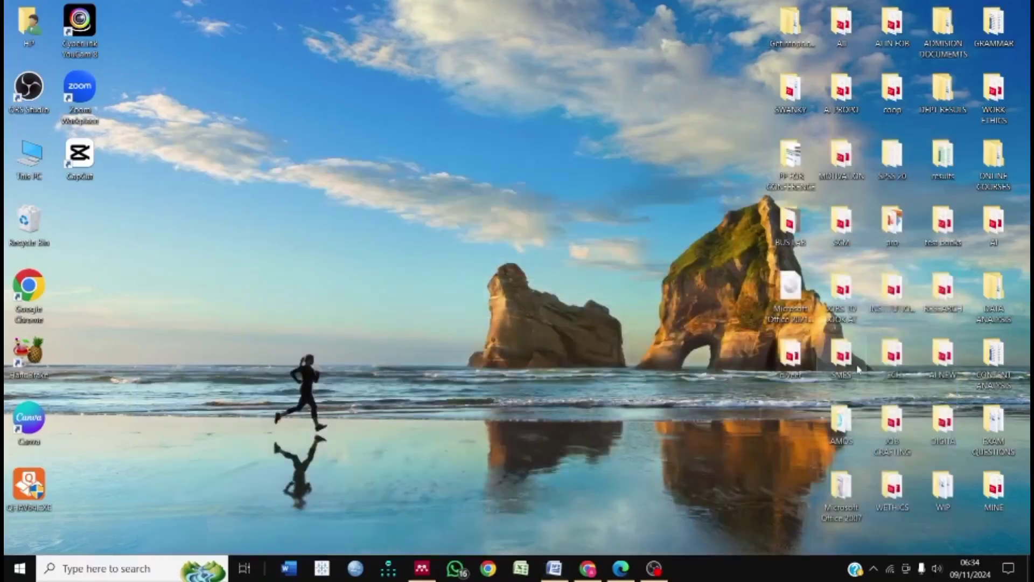
double_click(792, 366)
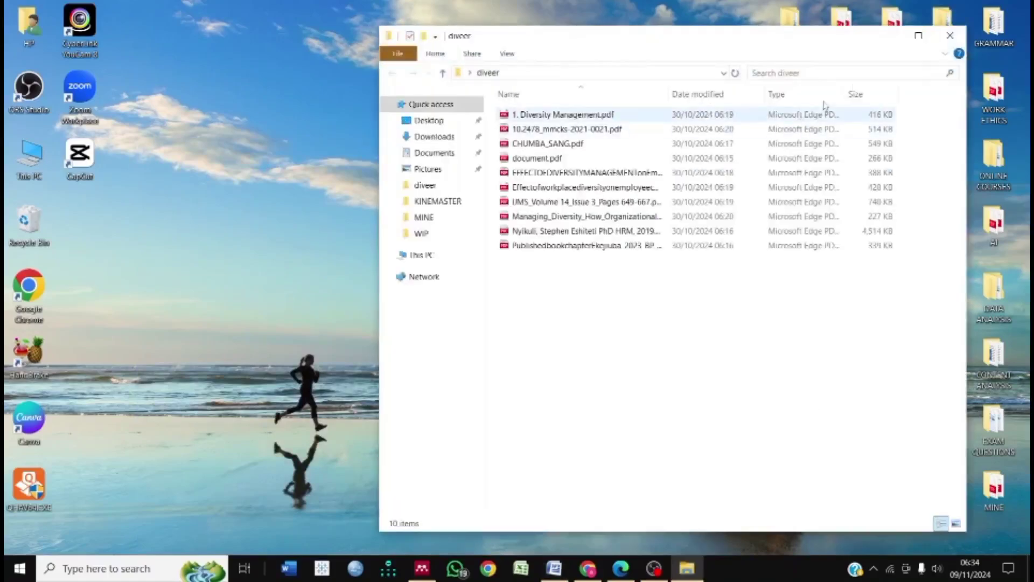
click(951, 38)
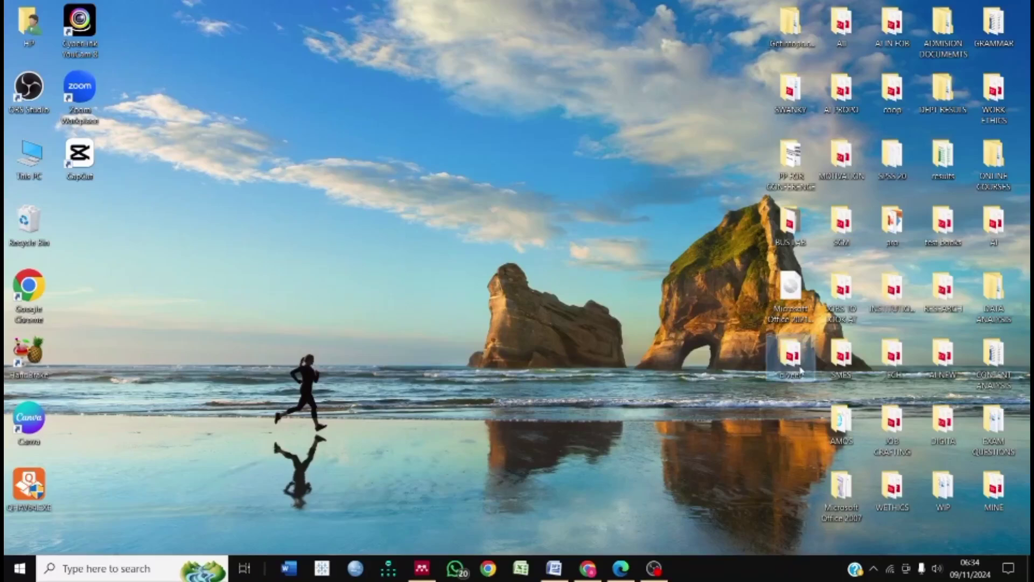
double_click(801, 370)
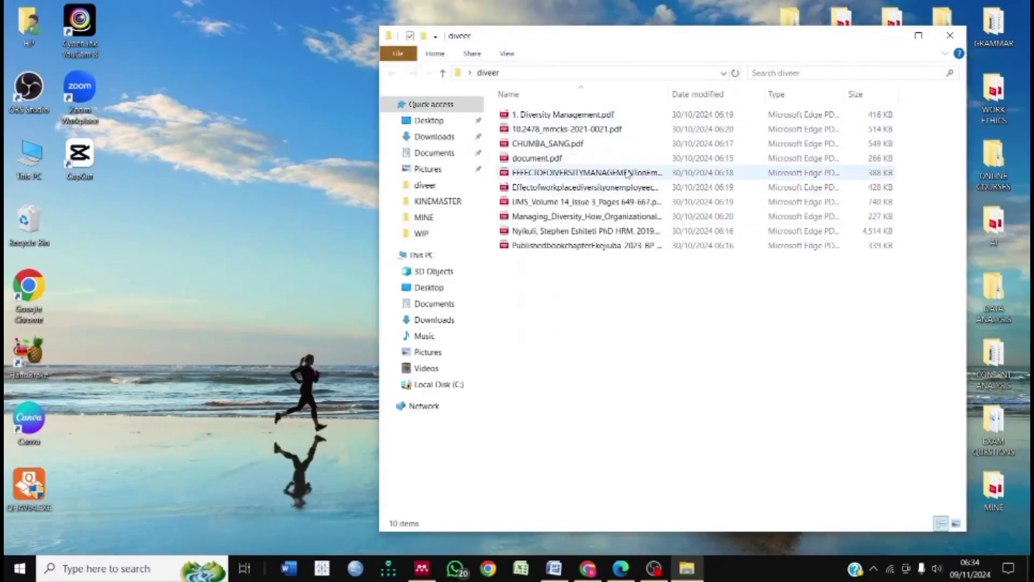
click(887, 36)
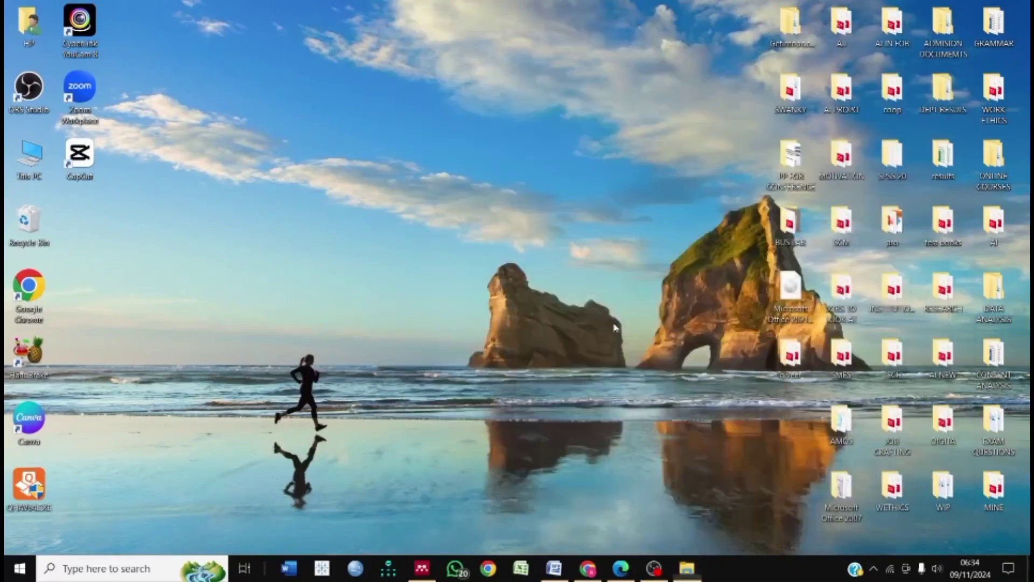
click(422, 569)
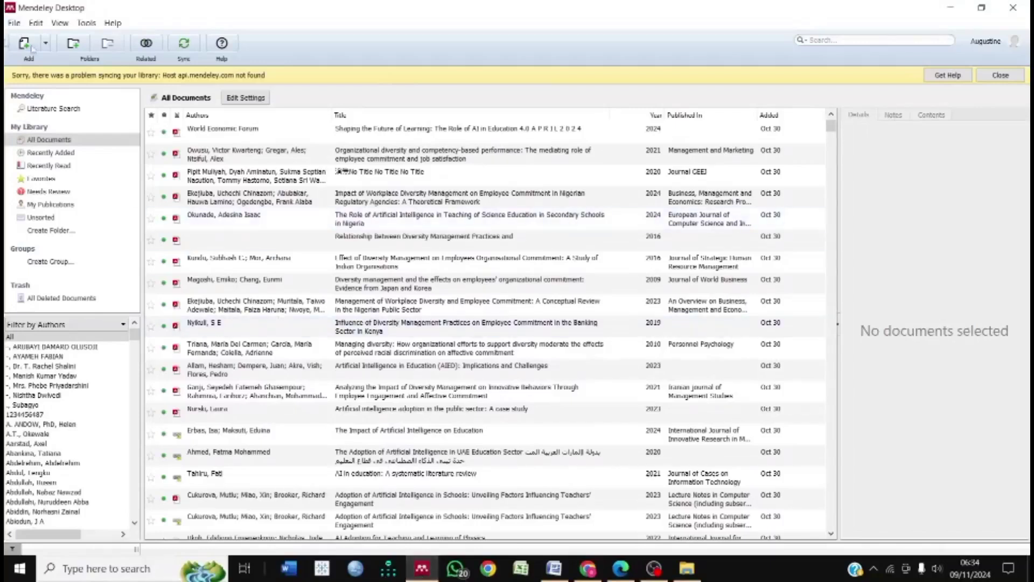
click(14, 25)
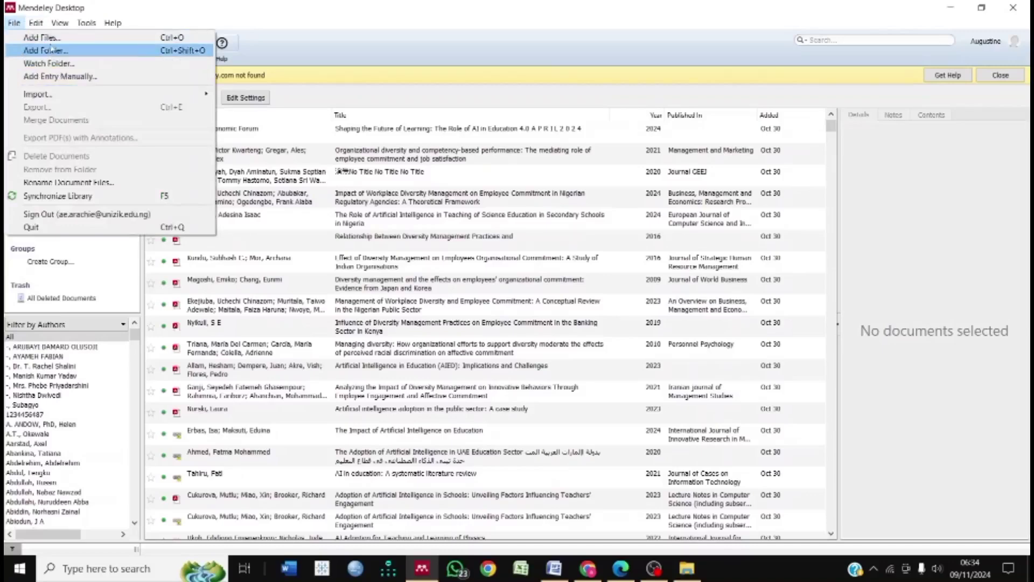
click(58, 42)
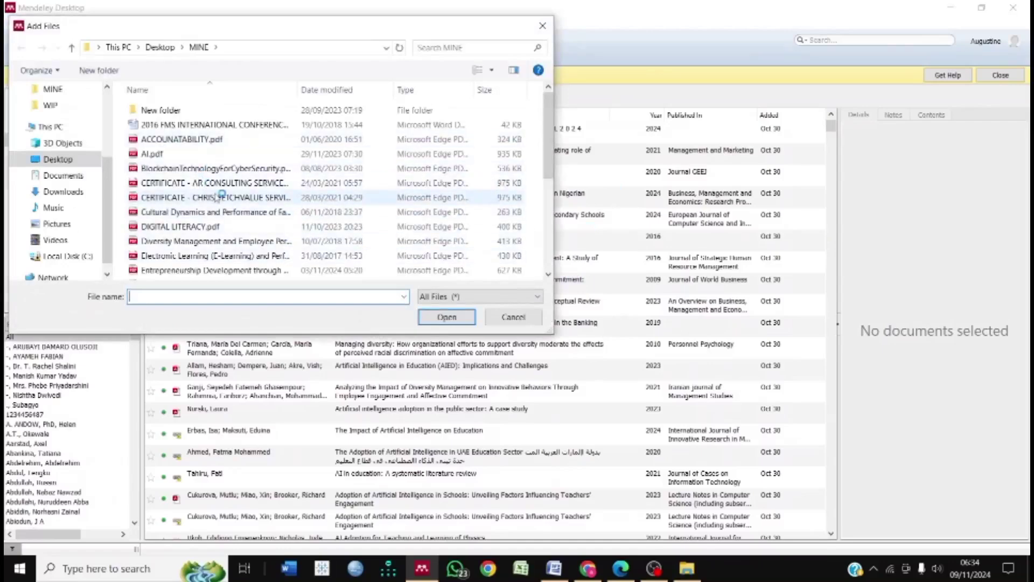
scroll(221, 195, down, 5)
scroll(221, 193, up, 5)
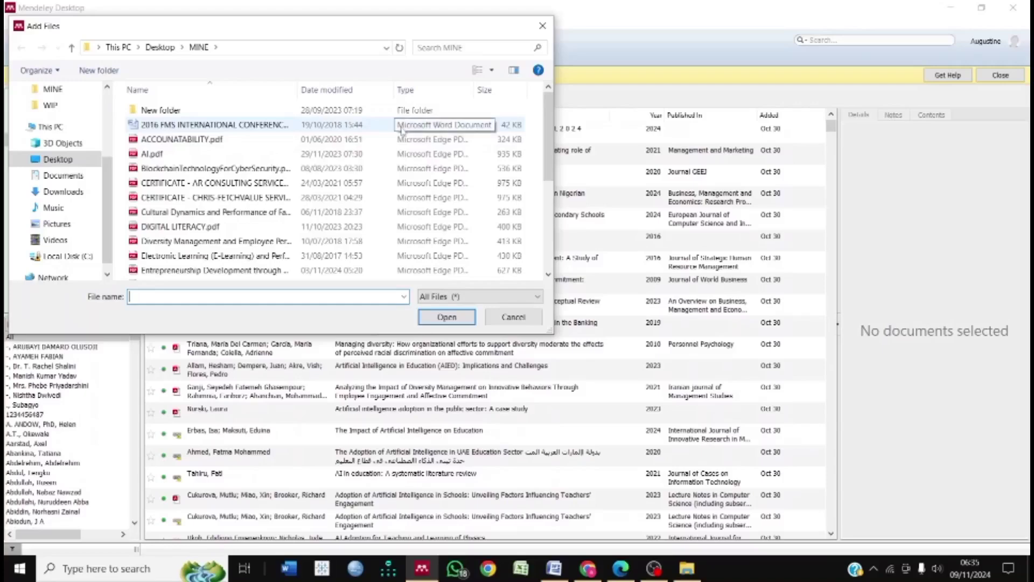
click(542, 27)
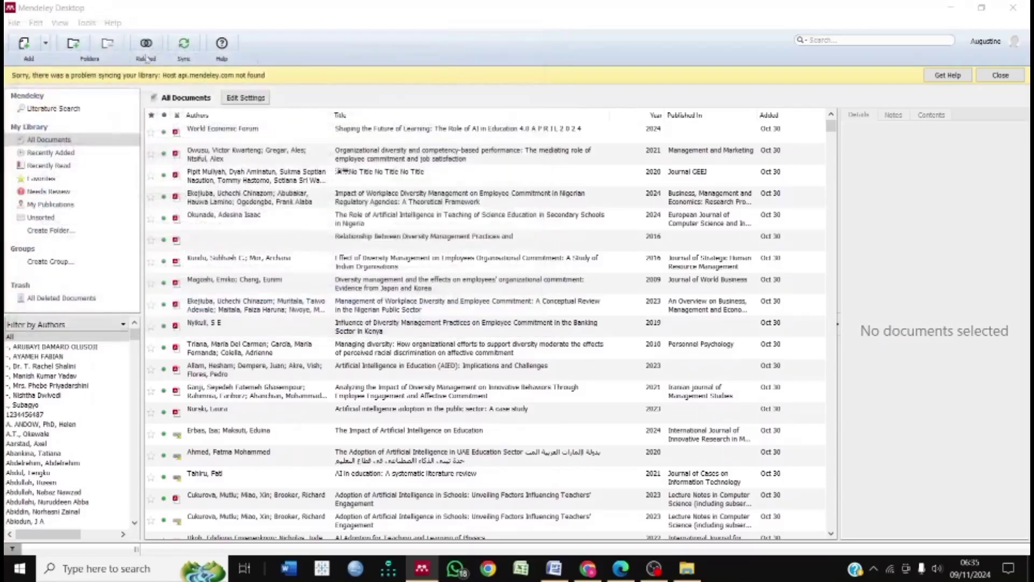
- Import the diveer folder from the OneDrive desktop into the Mendeley library
click(14, 23)
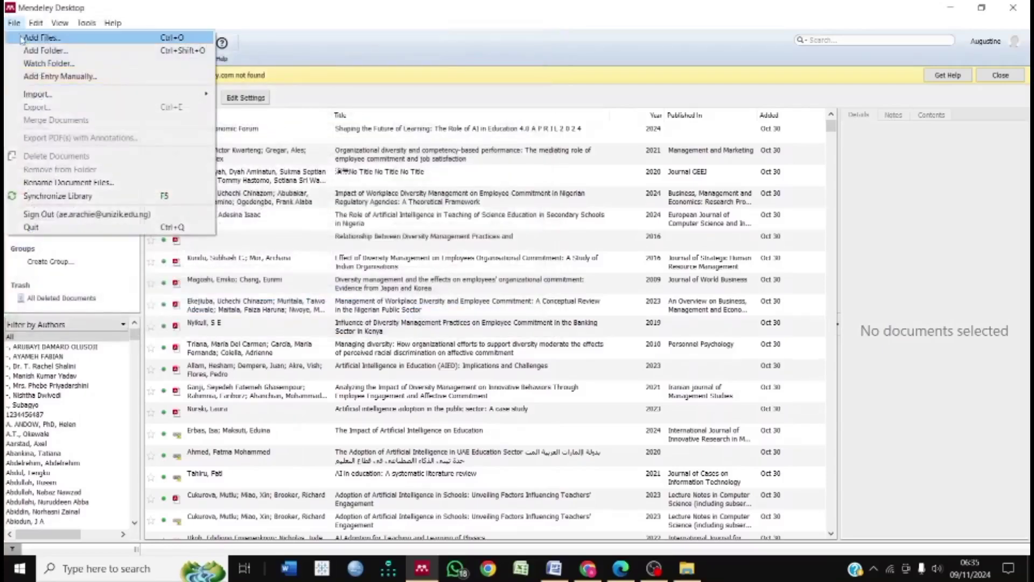
click(47, 51)
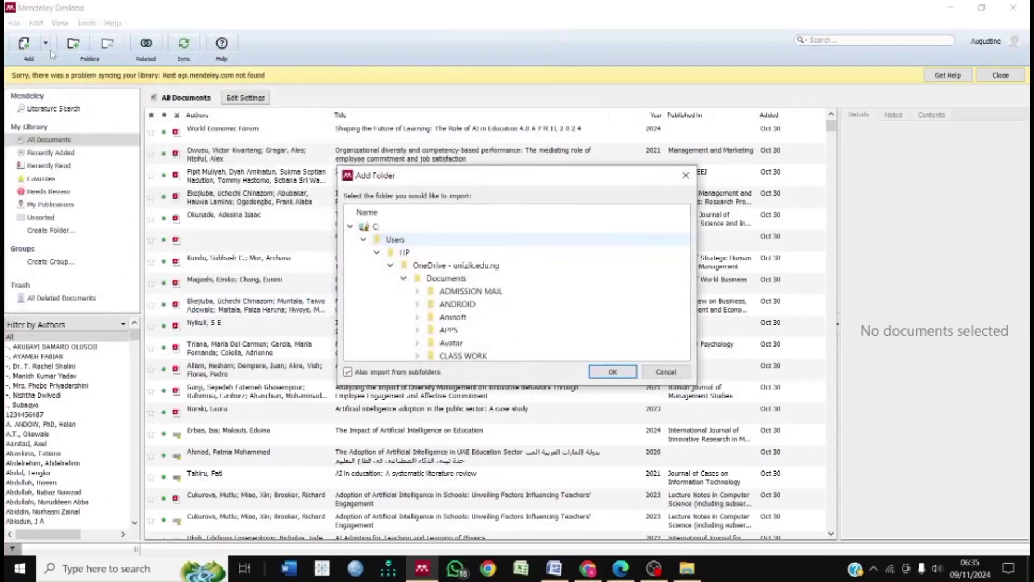
scroll(422, 275, down, 3)
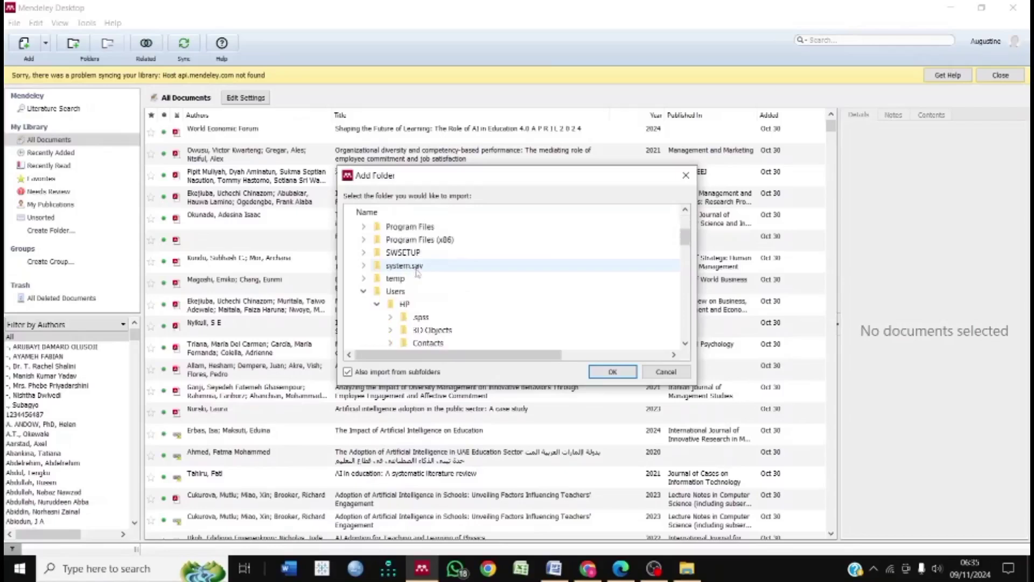
scroll(418, 281, down, 4)
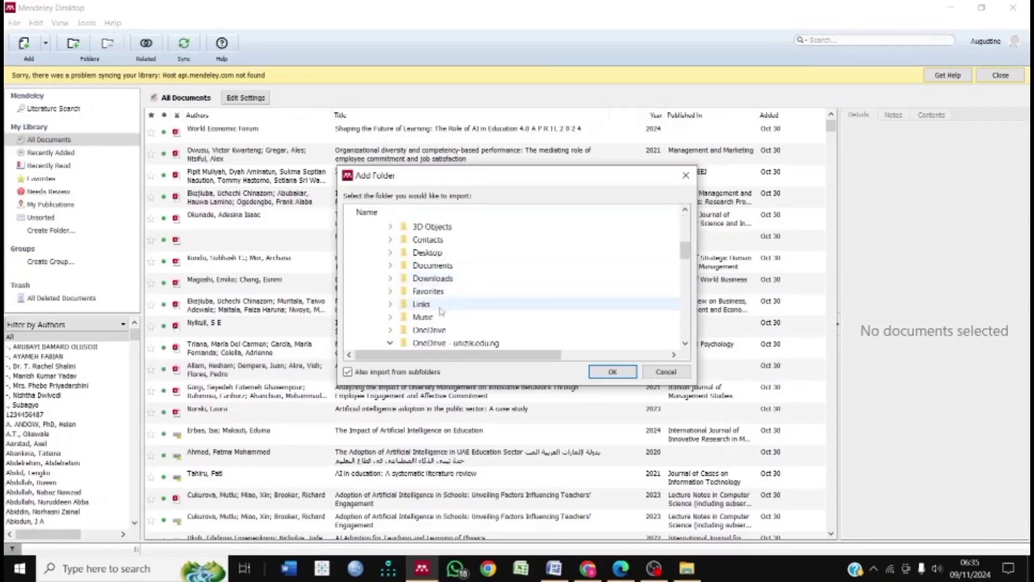
scroll(423, 333, down, 2)
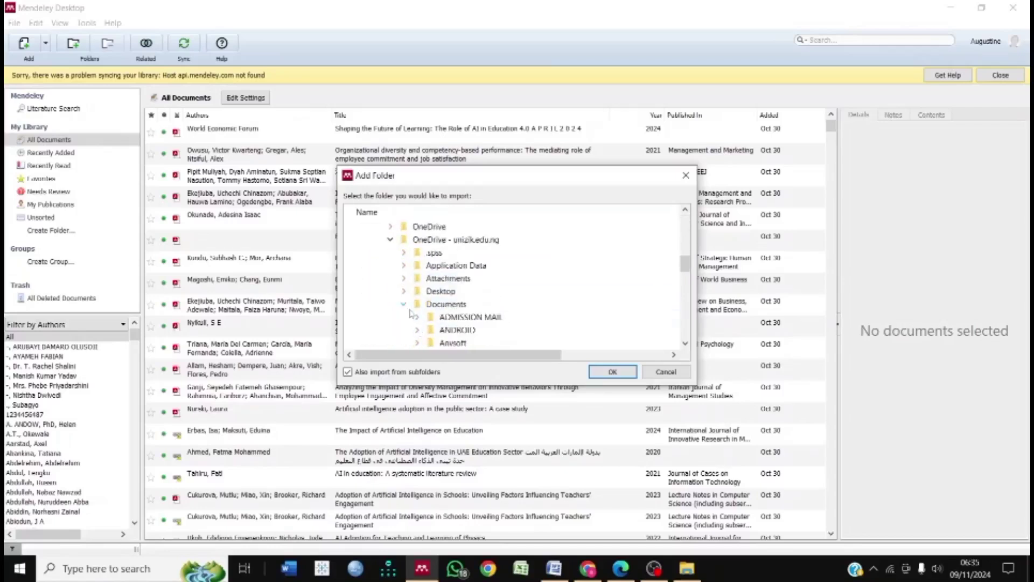
click(405, 292)
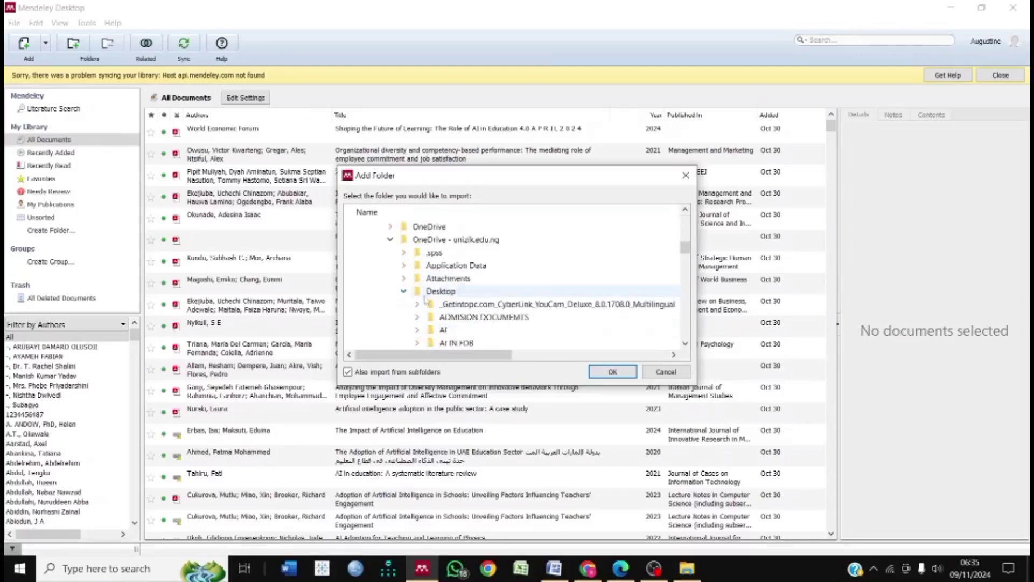
scroll(442, 298, down, 5)
scroll(470, 298, down, 2)
scroll(471, 298, up, 2)
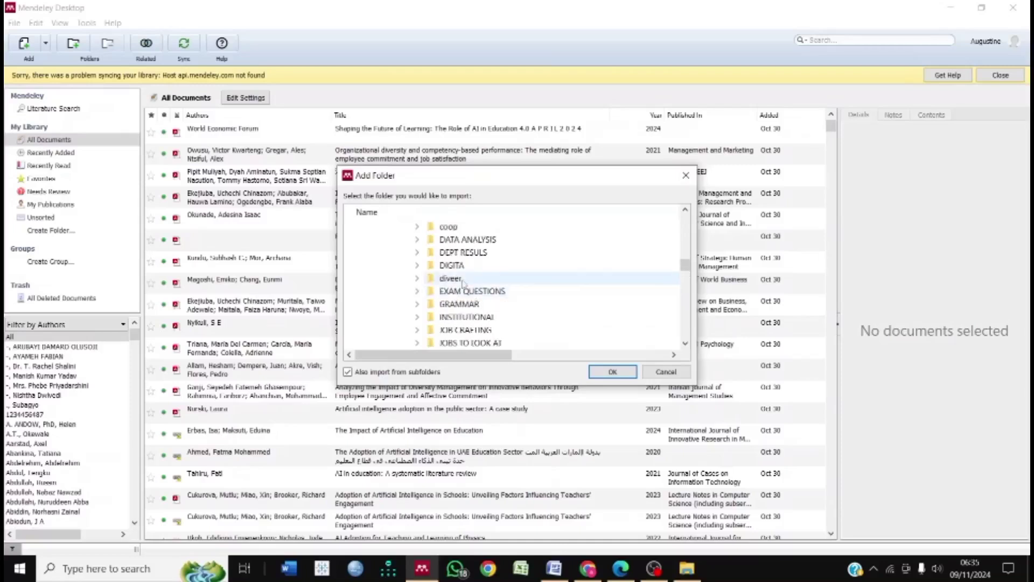
click(462, 279)
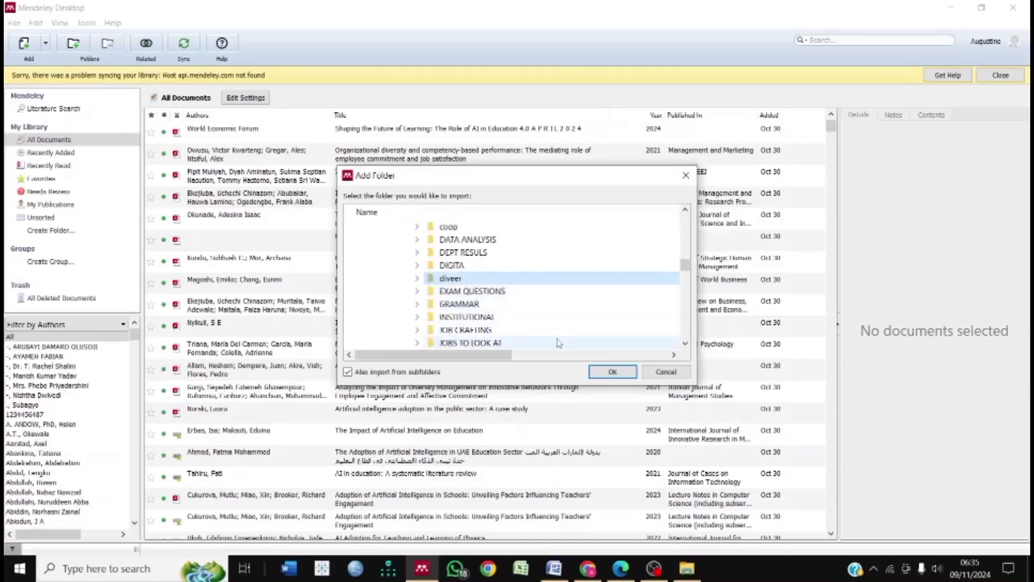
click(613, 373)
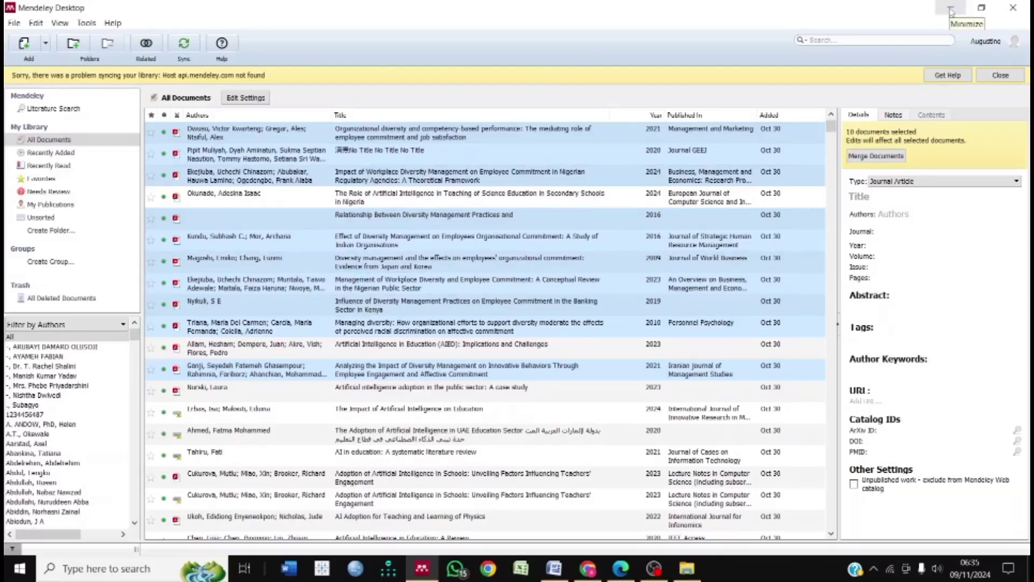
- Switch back to the Word document and start a left-aligned line below the title
click(950, 10)
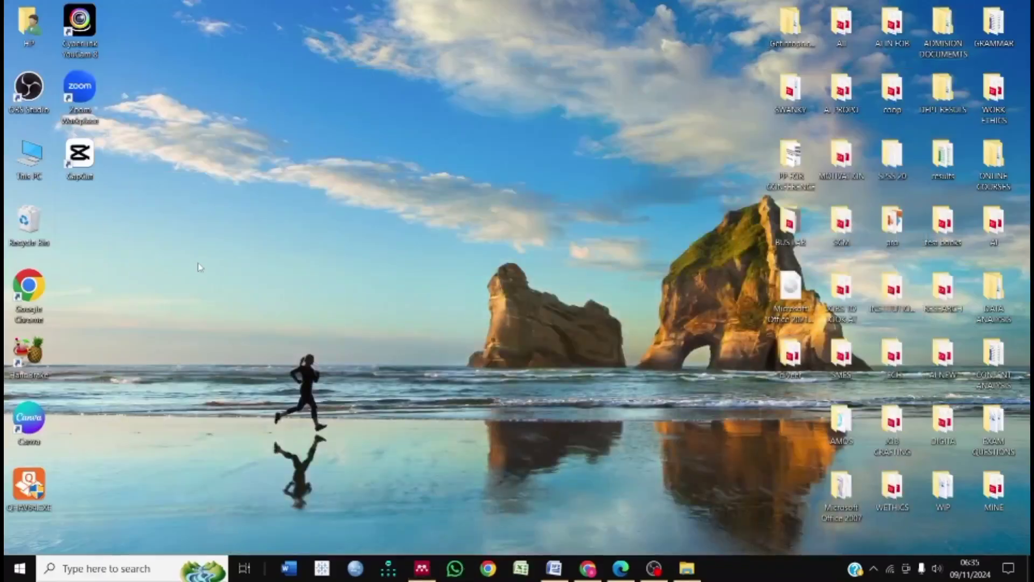
right_click(249, 160)
click(276, 197)
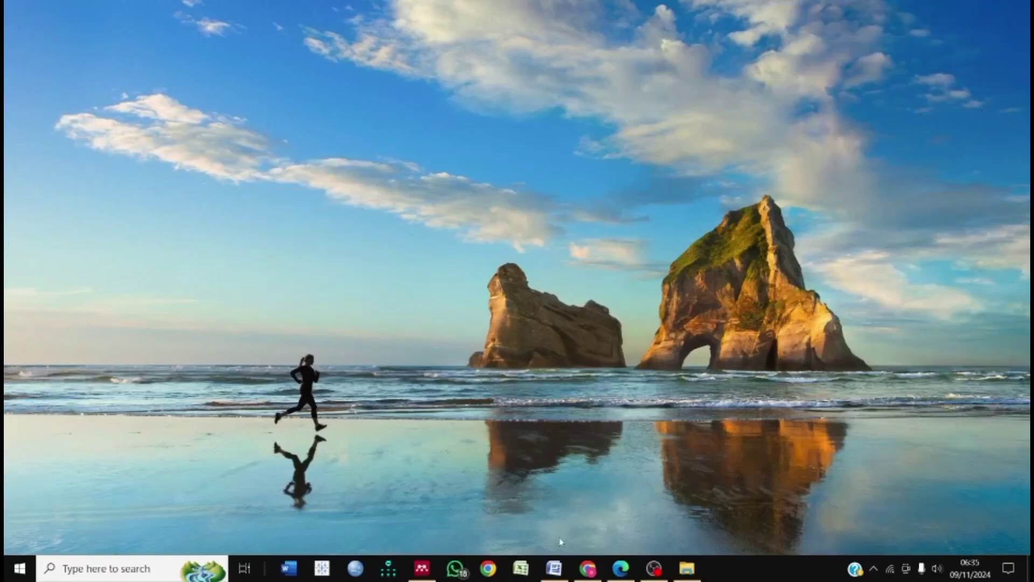
click(554, 568)
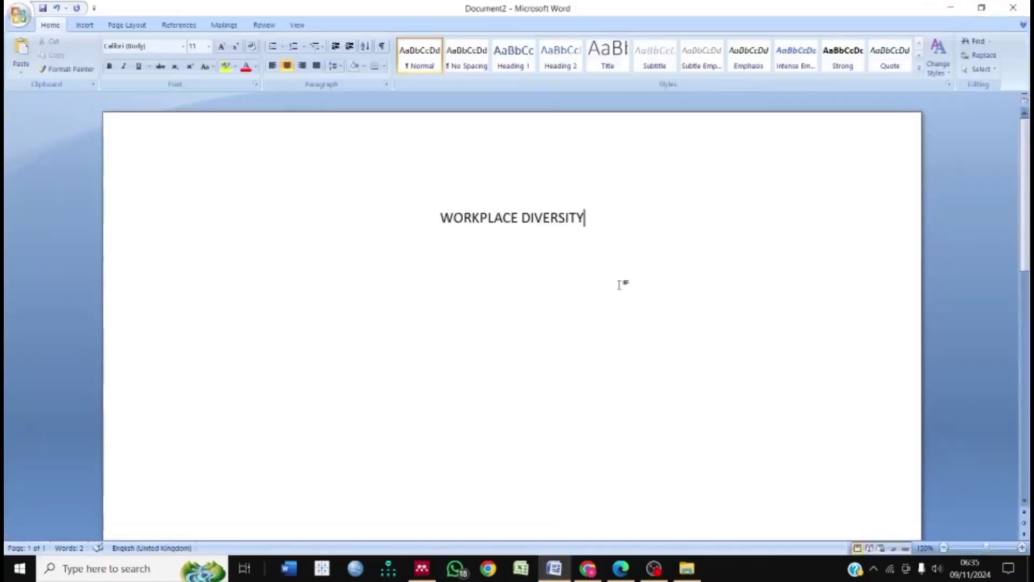
key(ctrl+l)
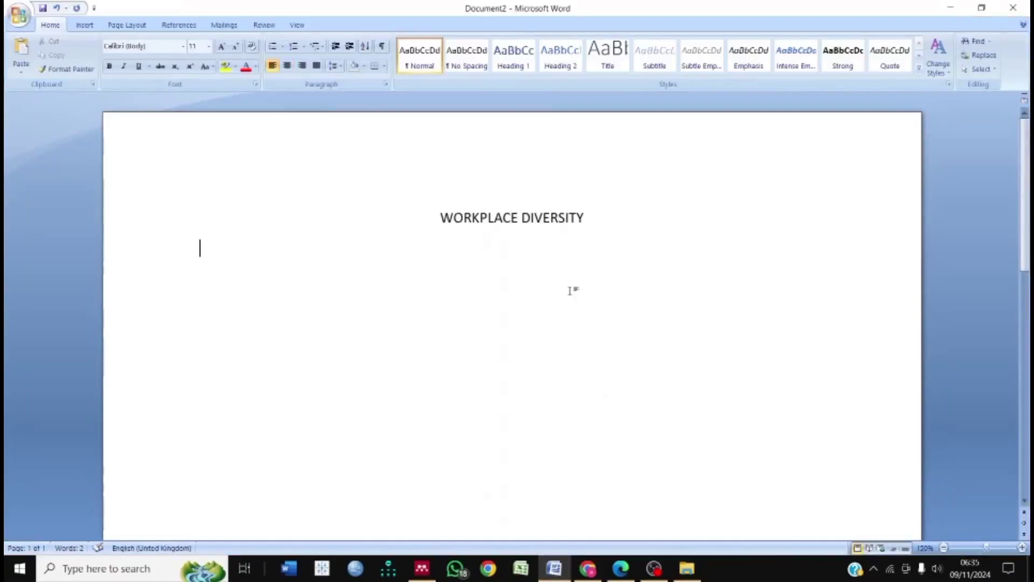
- Switch to Edge and examine the title, authors and introduction of 10.2478_mmcks-2021-0021.pdf
click(620, 568)
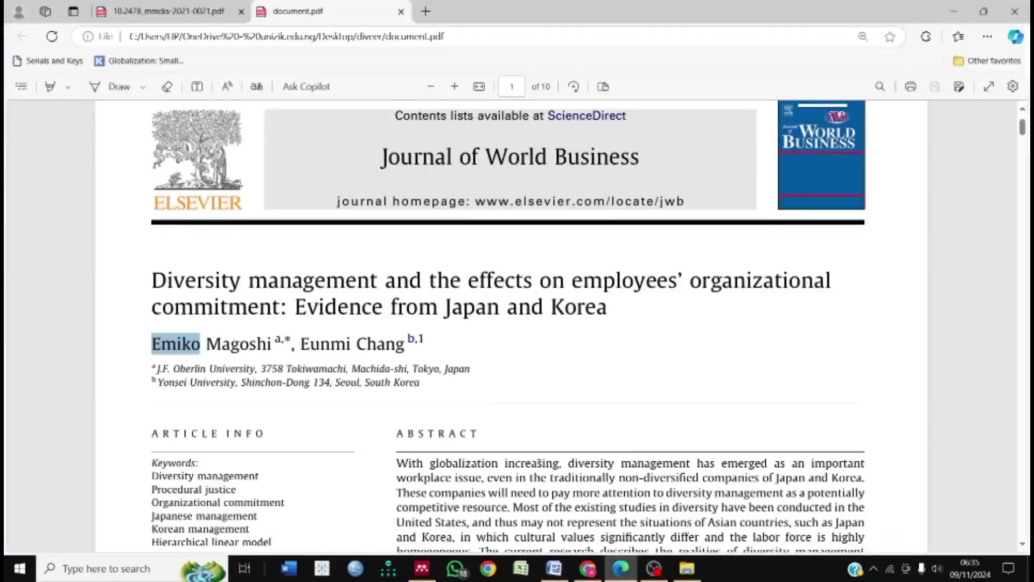
click(216, 15)
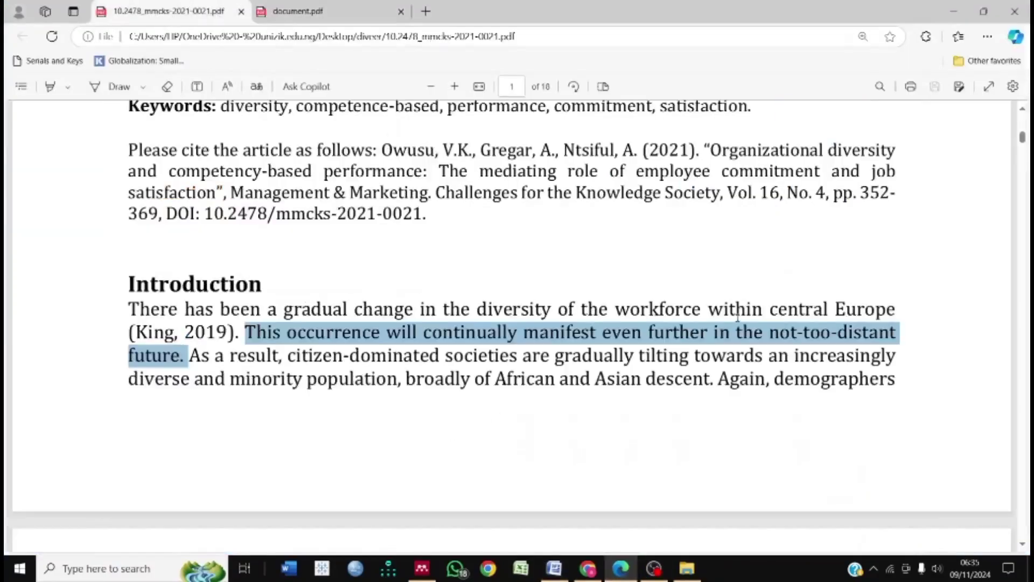
scroll(743, 320, up, 10)
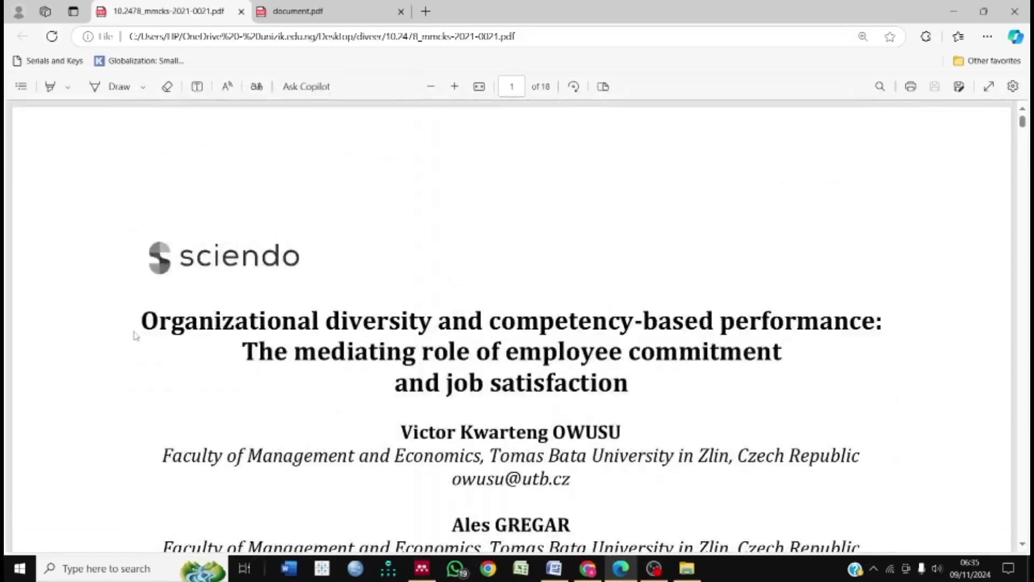
scroll(448, 294, down, 3)
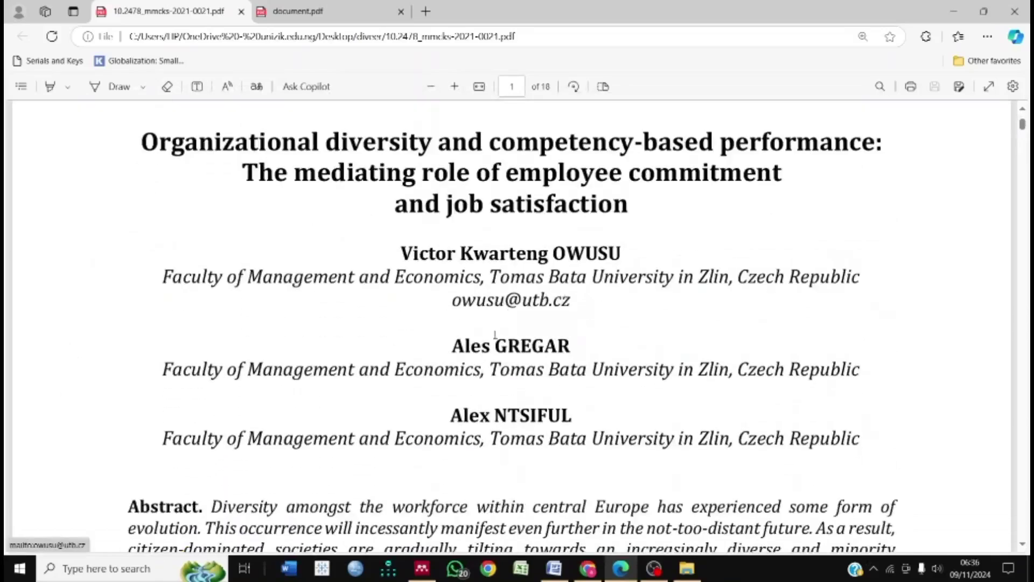
scroll(421, 370, down, 5)
scroll(420, 365, down, 15)
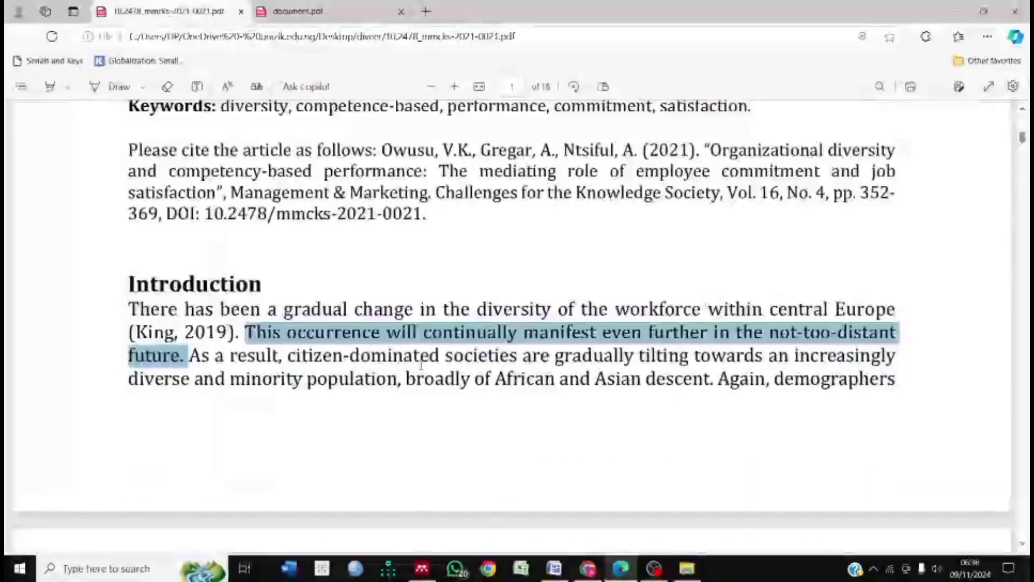
scroll(432, 326, up, 5)
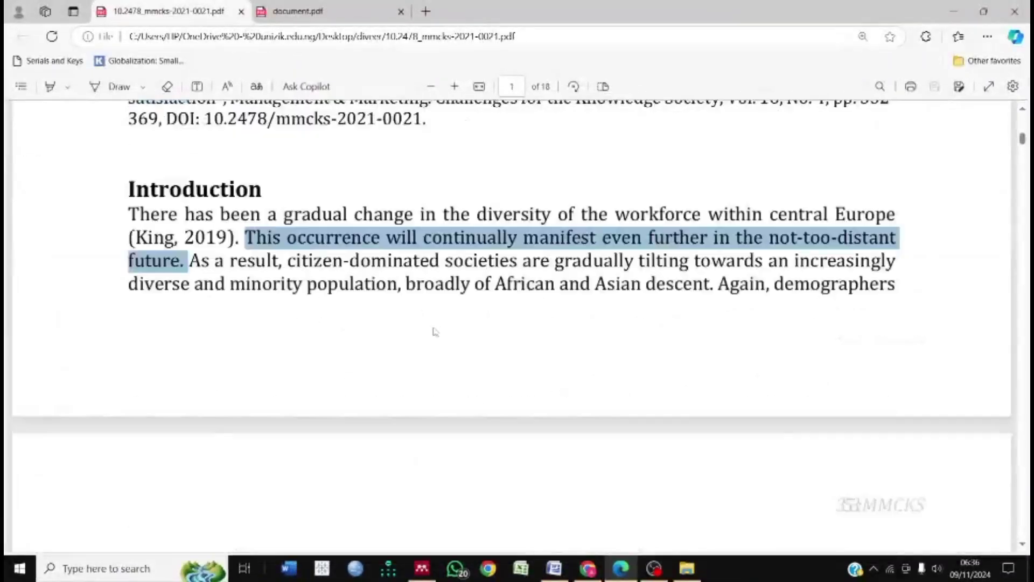
- Copy "This occurrence will continually manifest even further in the not-too-distant future" from the PDF's introduction and paste it below the Word title
click(280, 269)
drag(246, 243, 181, 268)
key(ctrl+c)
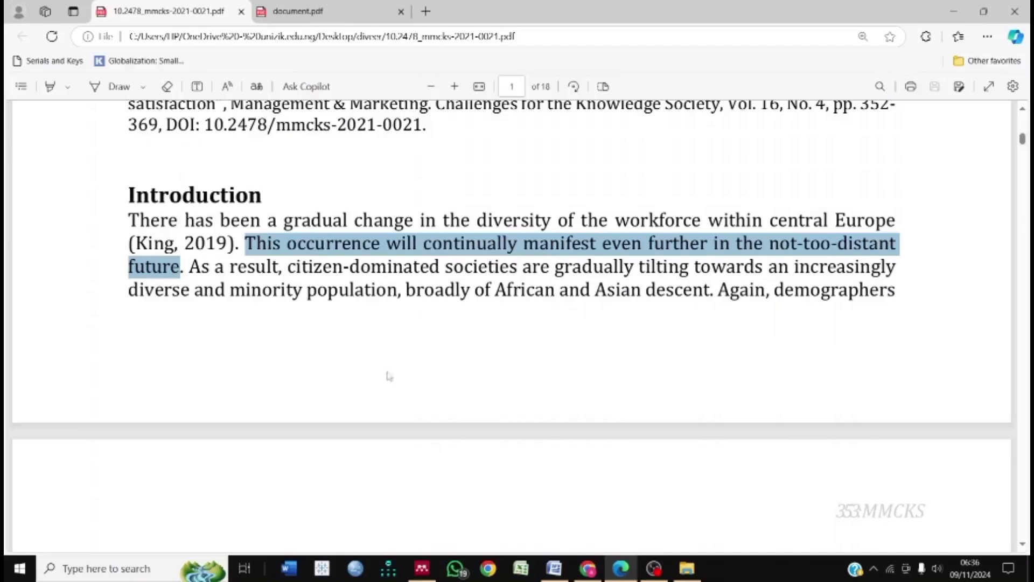
mouse_move(618, 575)
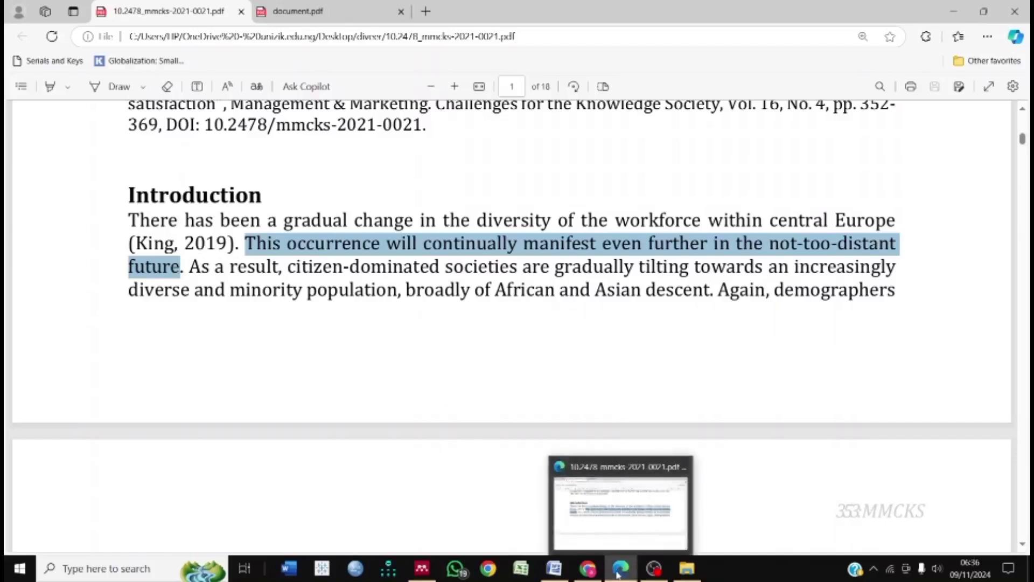
click(566, 573)
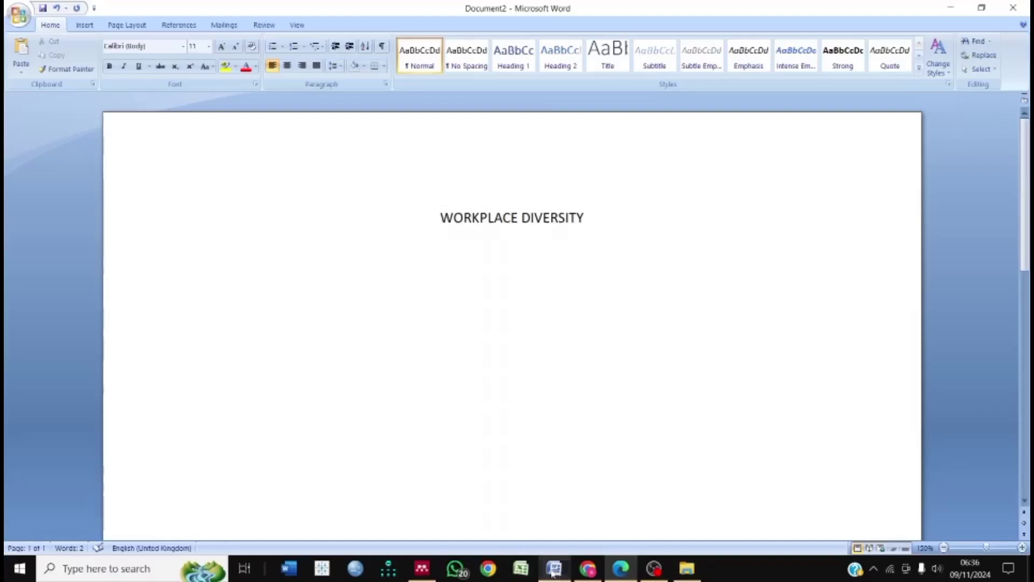
key(ctrl+v)
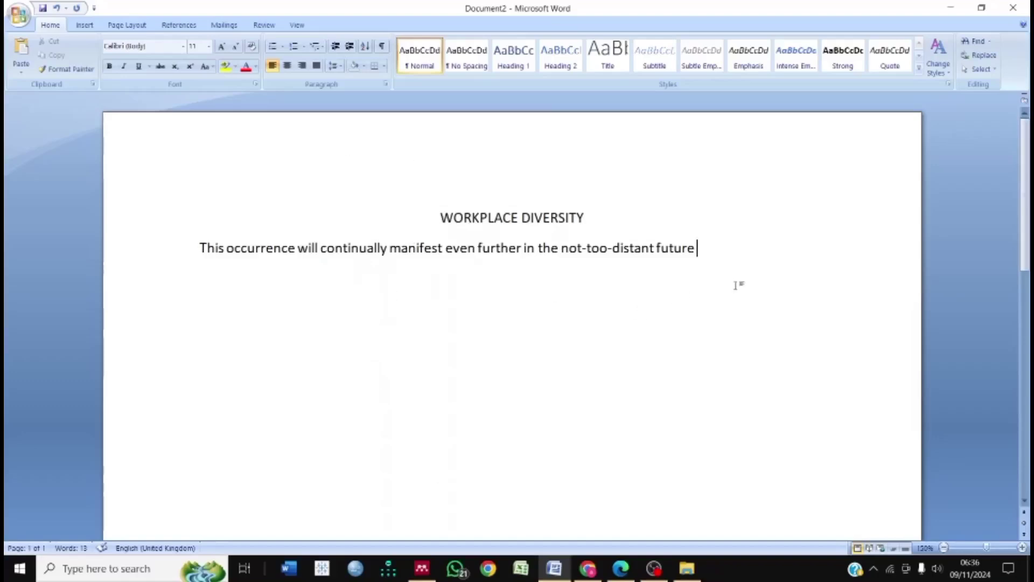
- Start a Mendeley citation after the pasted sentence and look up the first author's surname in 10.2478_mmcks-2021-0021.pdf
click(186, 26)
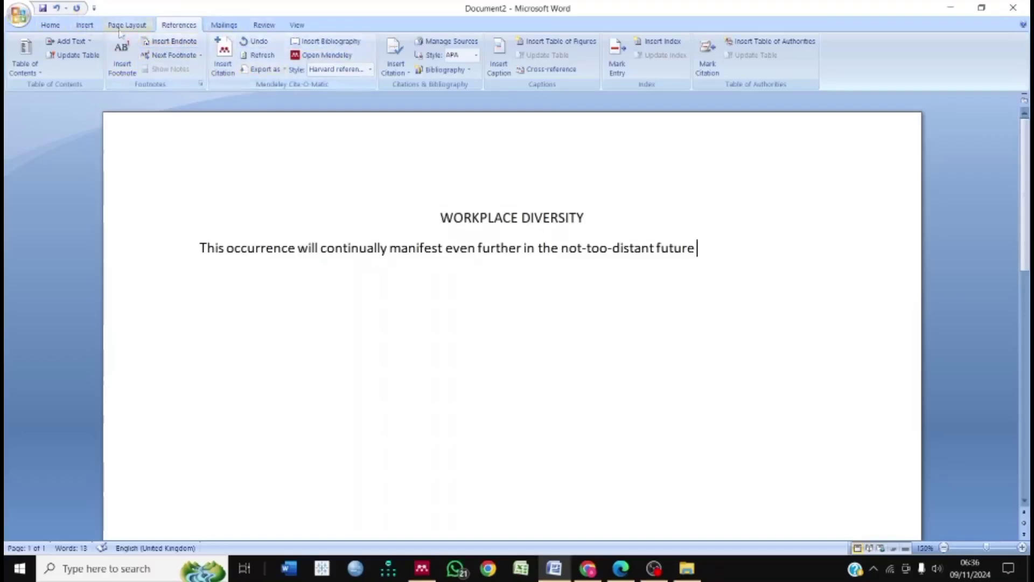
click(51, 26)
click(175, 24)
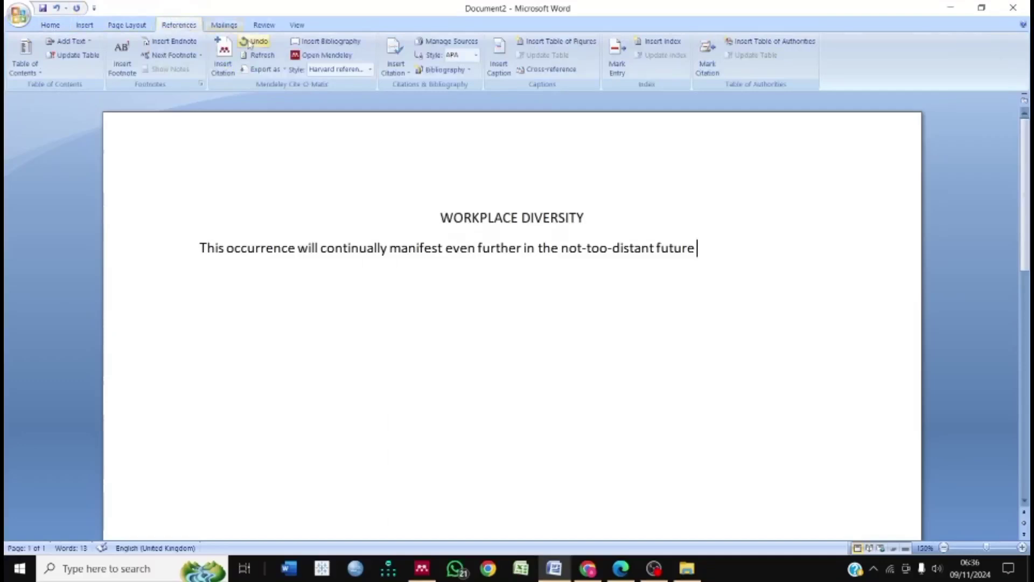
click(229, 76)
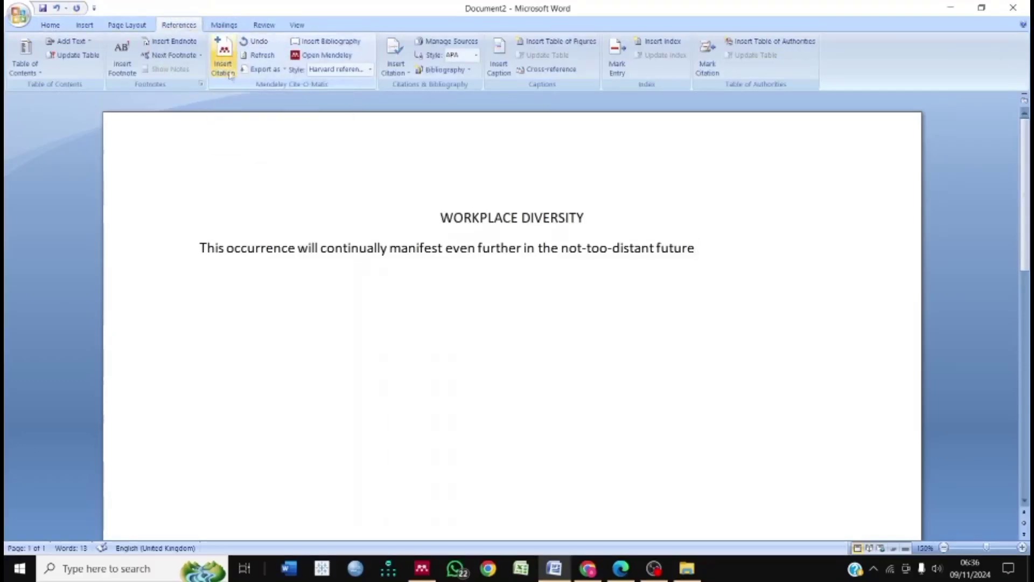
click(614, 572)
scroll(325, 335, up, 1)
scroll(324, 335, up, 15)
scroll(432, 273, down, 2)
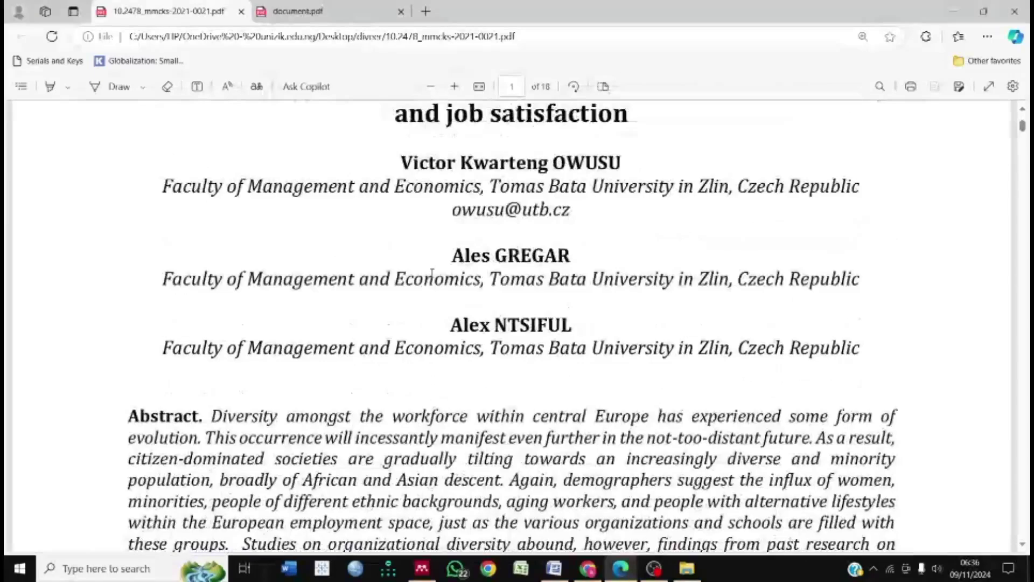
scroll(442, 267, up, 2)
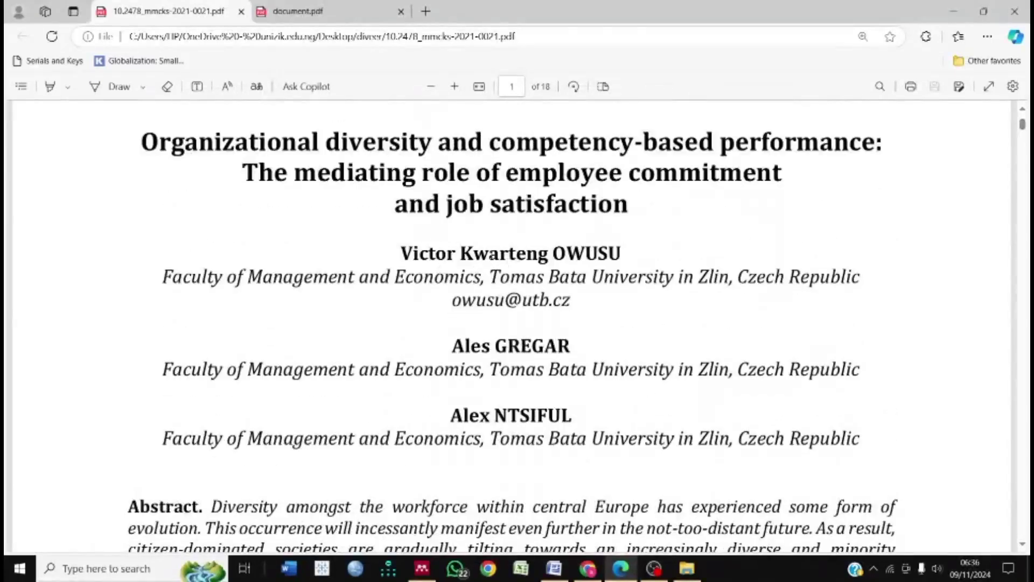
double_click(583, 256)
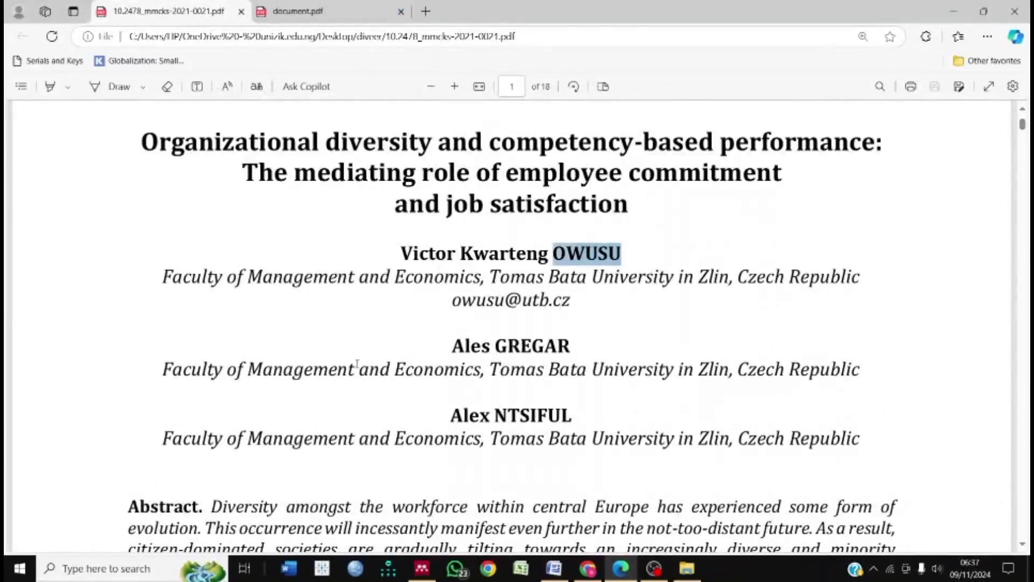
- Insert the Mendeley citation for "Organizational diversity and competency-based performance" after the sentence in Word, finding it by the first author's surname
click(628, 575)
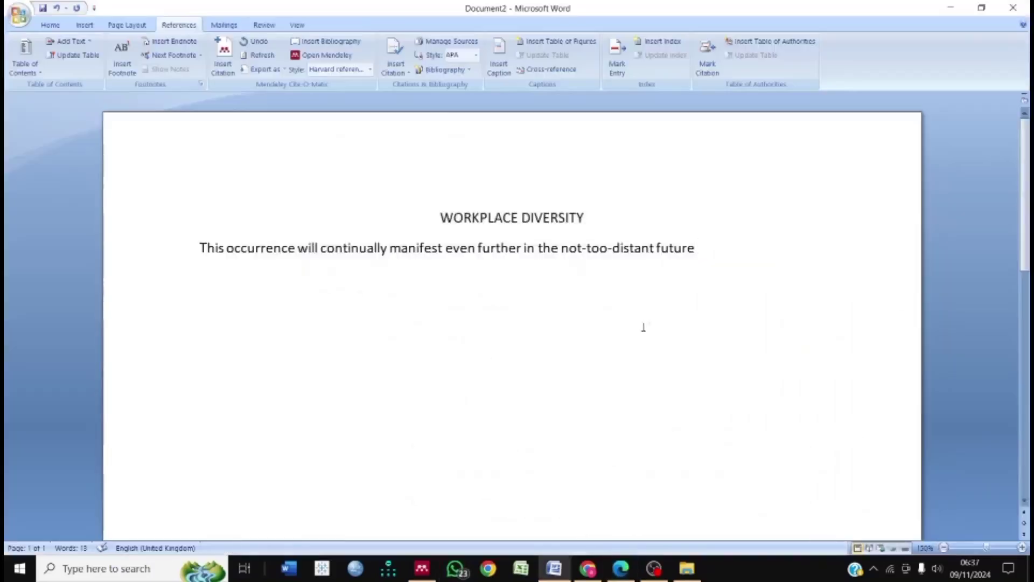
click(228, 64)
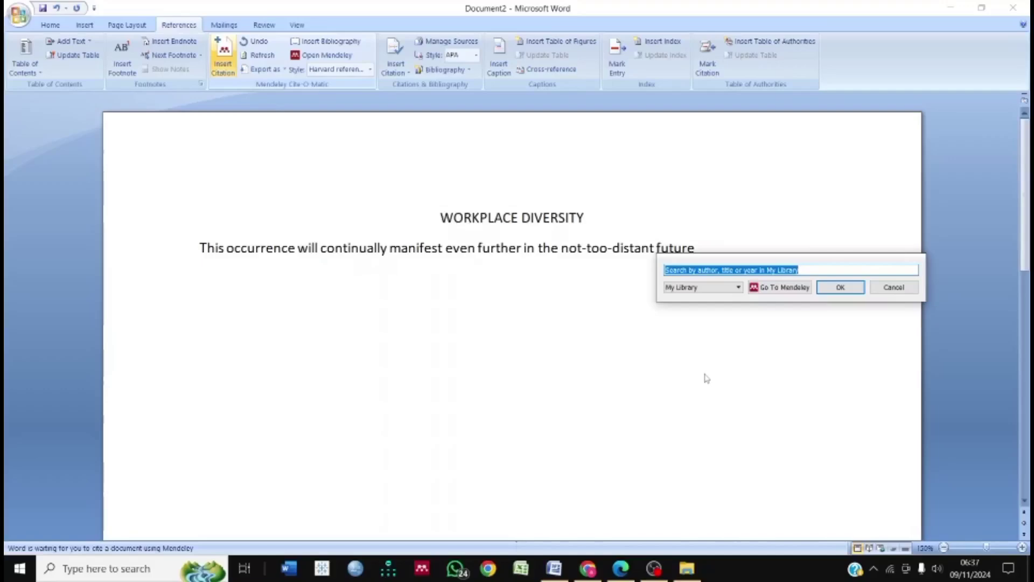
text(owusu)
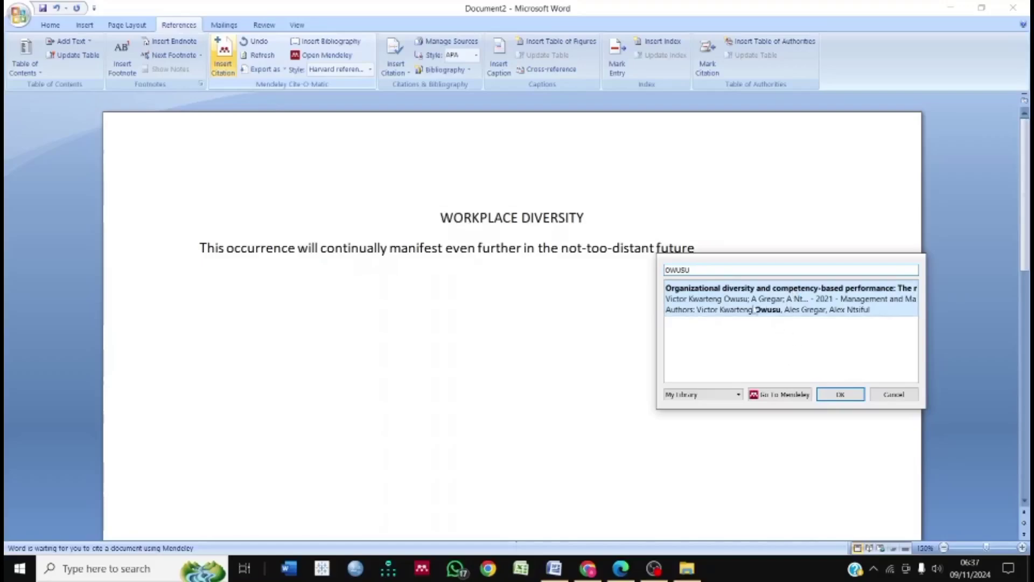
click(841, 395)
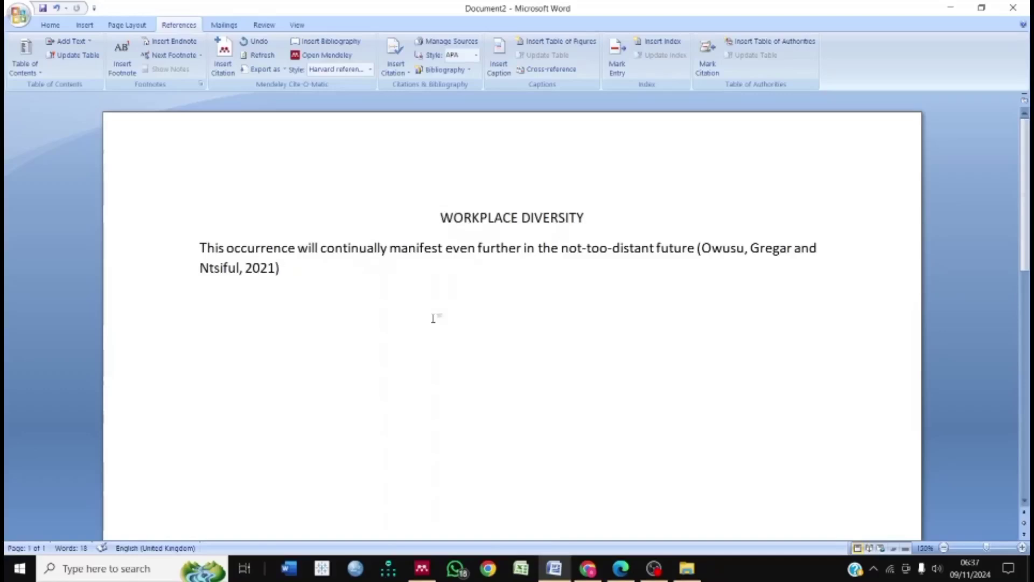
- Copy the first sentence of document.pdf's introduction, ending in "fundamentally multicultural.", and paste it as a new paragraph in the Word document
key(Return)
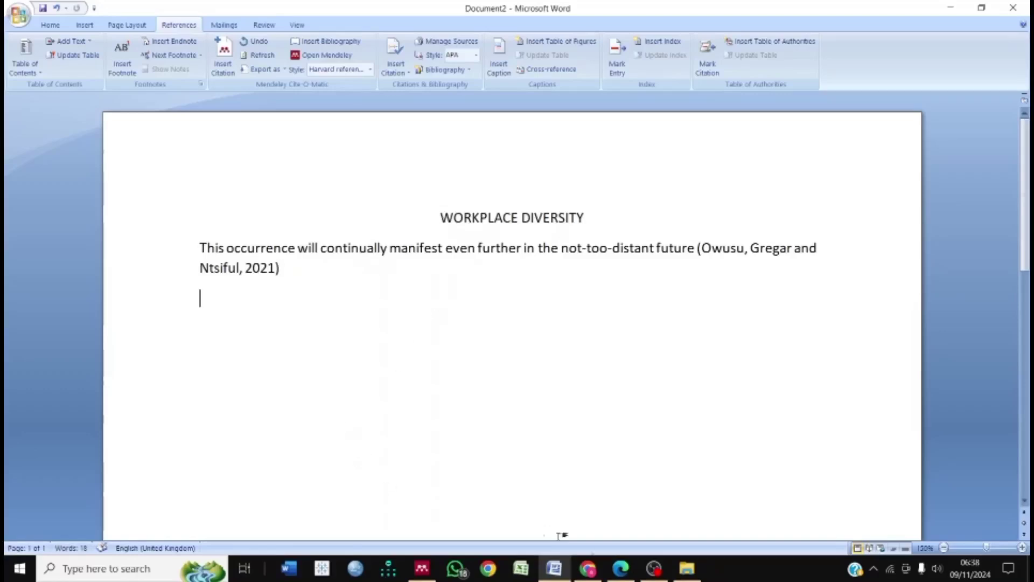
click(621, 568)
click(348, 5)
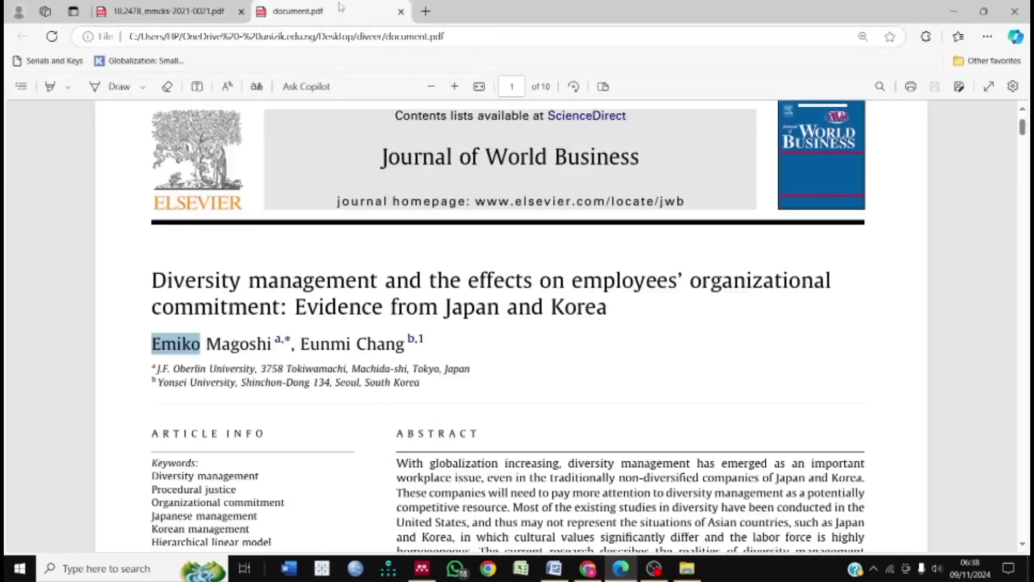
scroll(330, 156, down, 3)
scroll(328, 154, down, 8)
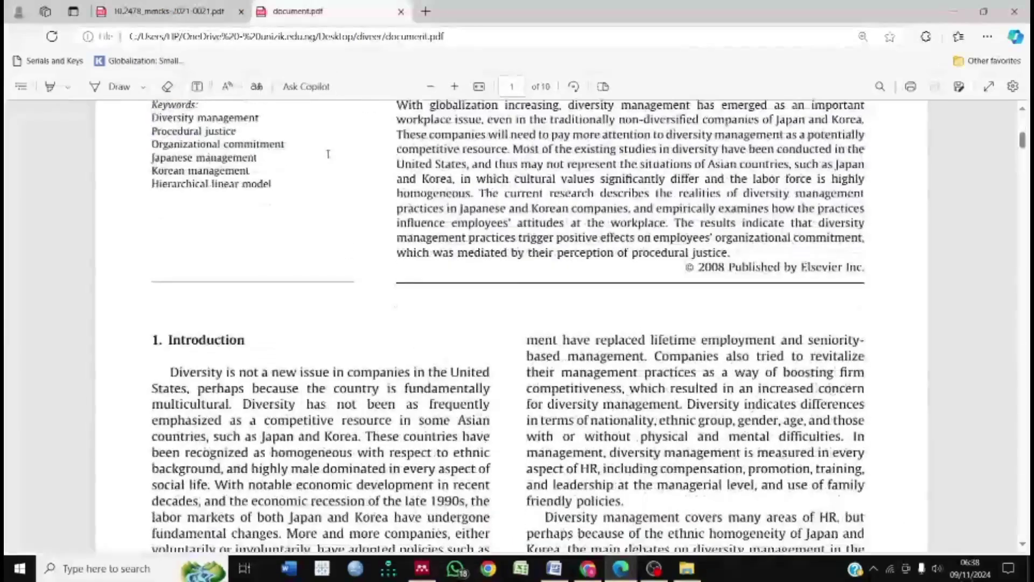
scroll(200, 174, up, 2)
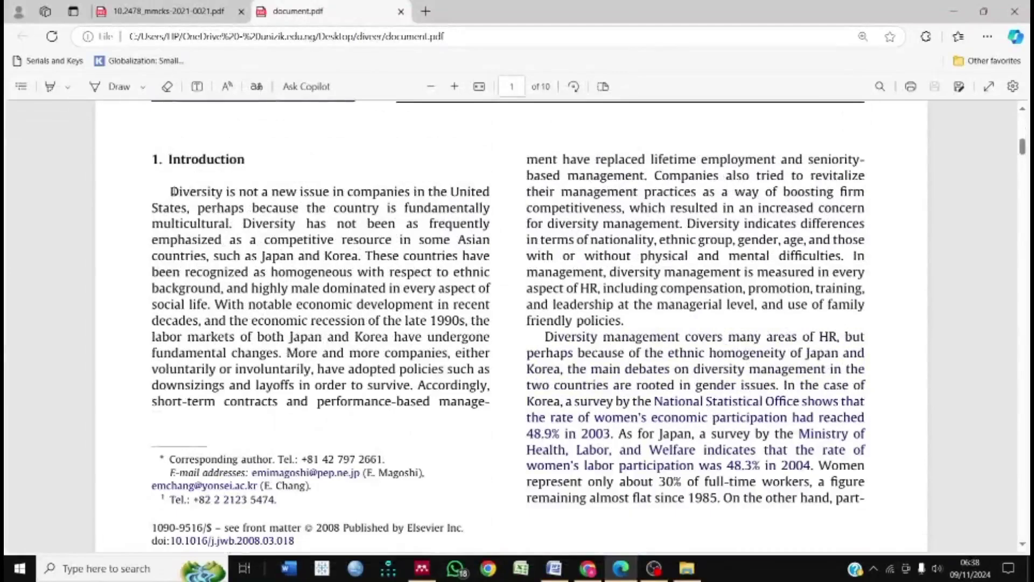
drag(172, 192, 242, 224)
key(ctrl+c)
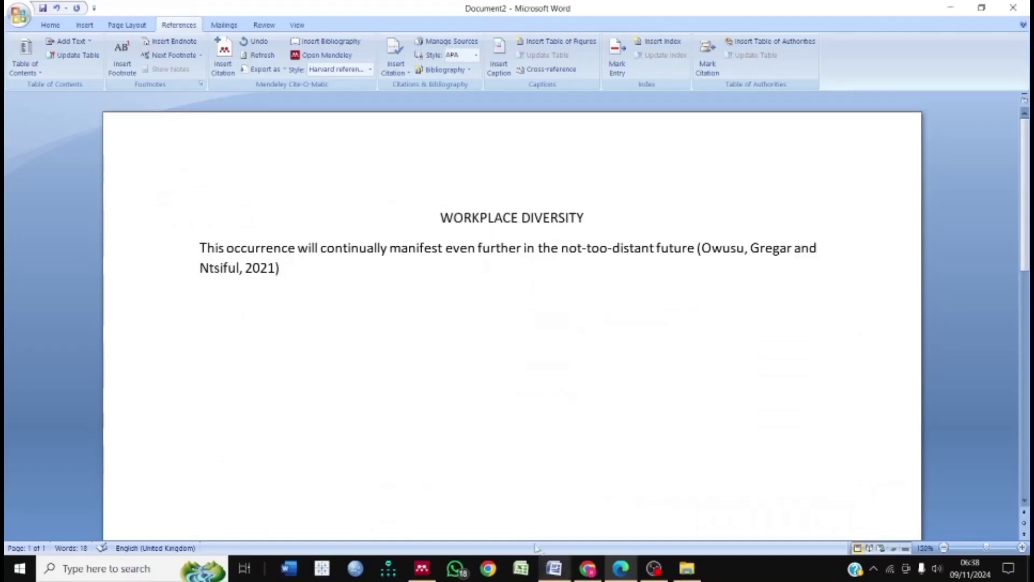
click(554, 569)
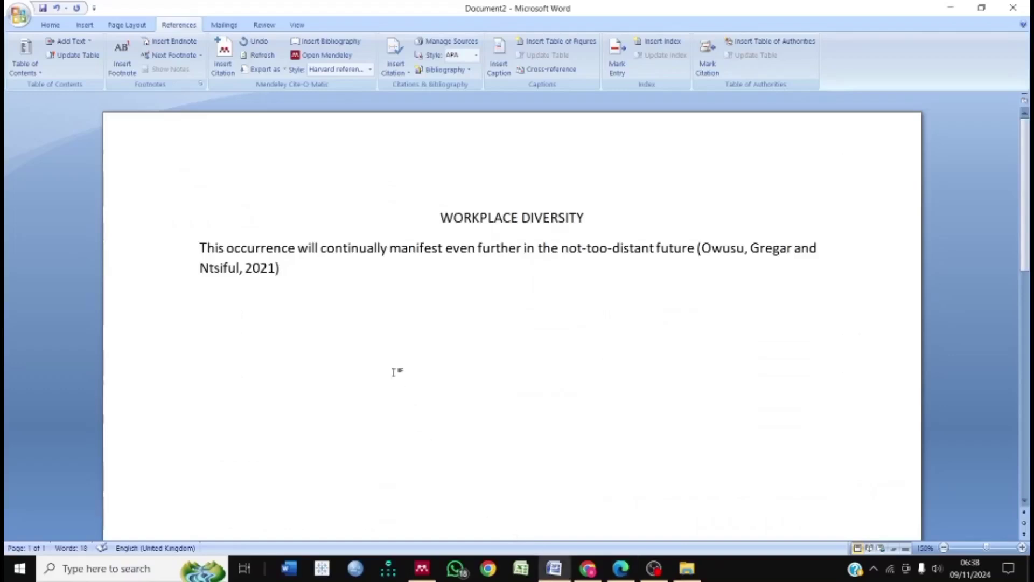
key(ctrl+v)
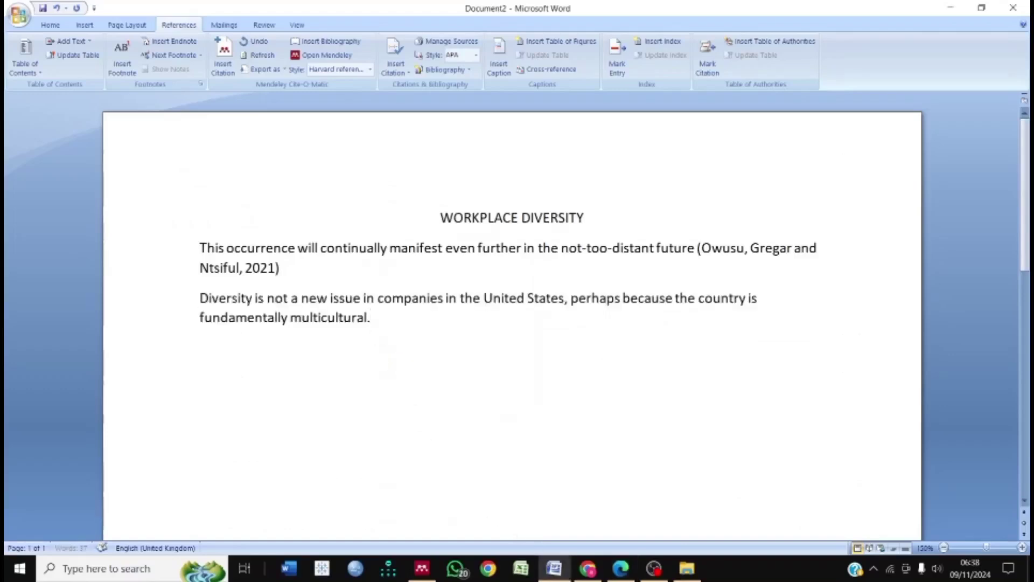
- Place the cursor before the full stop of the new sentence and look up the first author's name in document.pdf
key(Left)
key(Left)
click(619, 568)
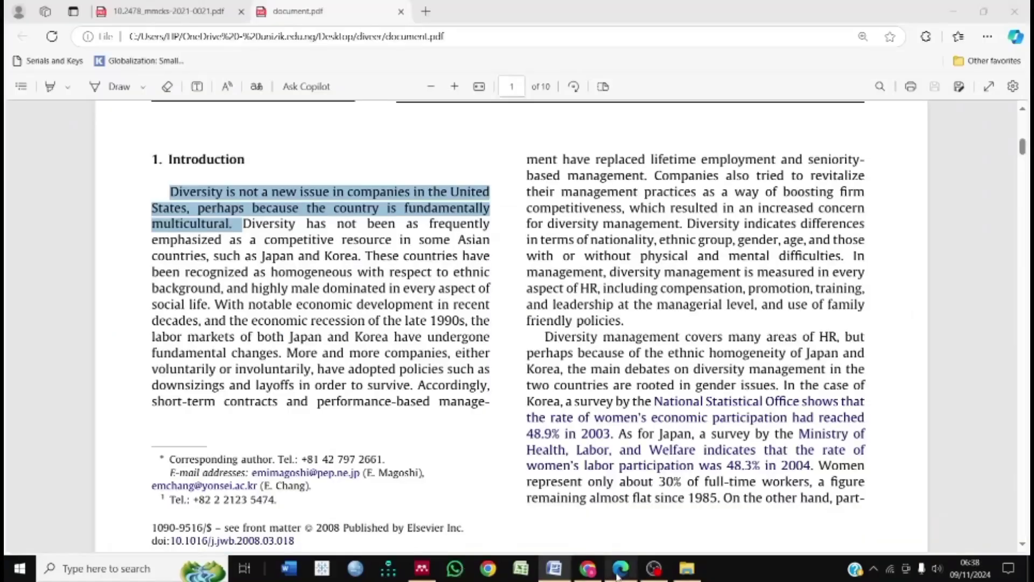
scroll(200, 259, up, 5)
scroll(152, 279, up, 5)
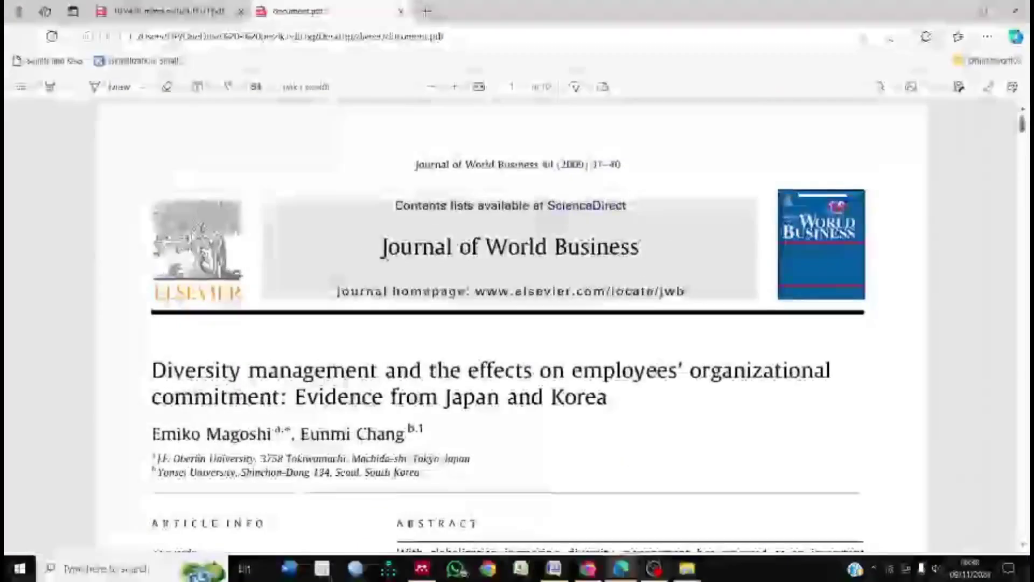
scroll(152, 279, down, 2)
double_click(170, 346)
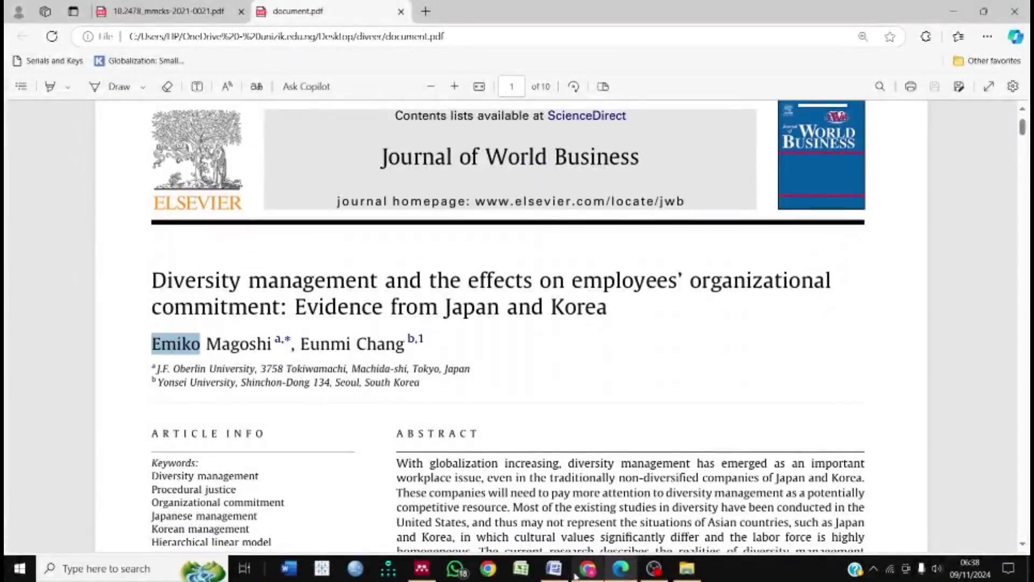
- Insert the Mendeley citation for the 2009 Journal of World Business article before the full stop in Word, searching by the first author's first name
click(555, 570)
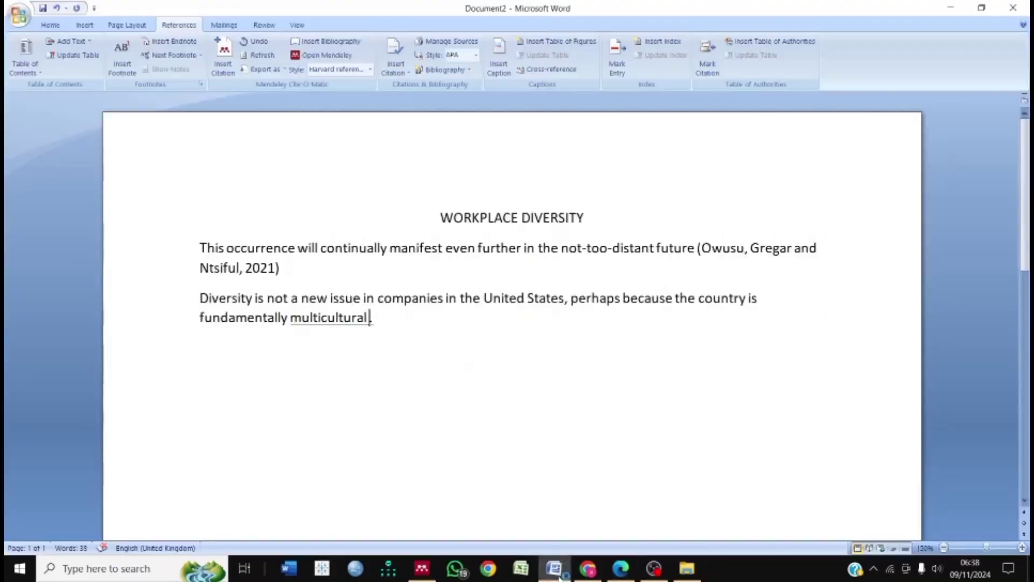
click(223, 59)
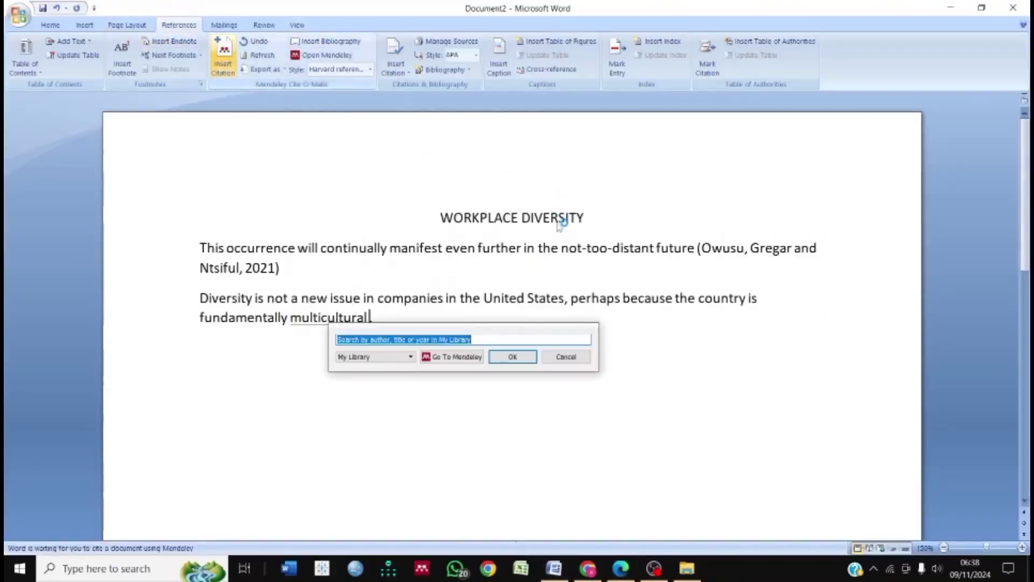
text(Emiko)
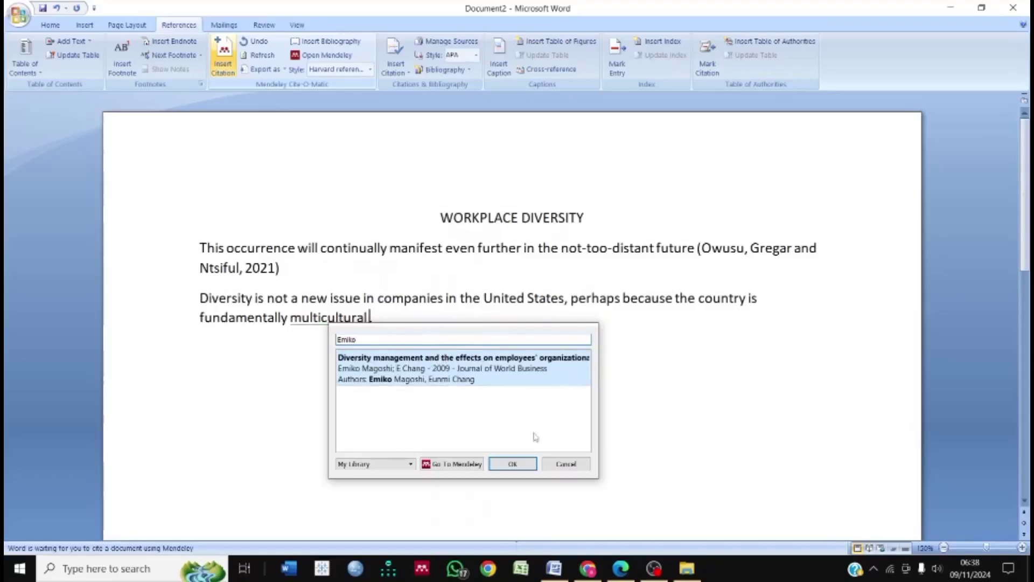
click(509, 465)
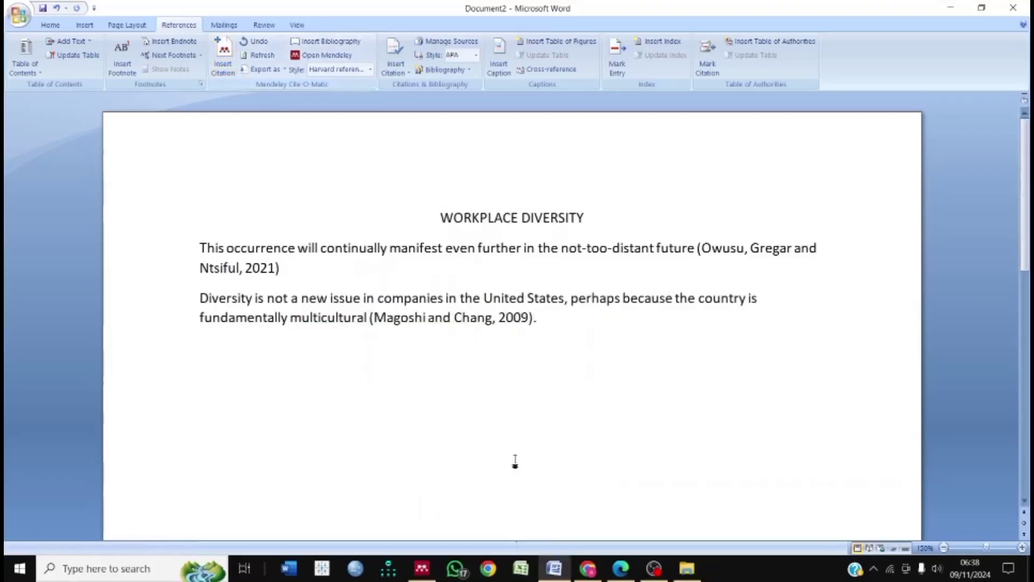
text(.)
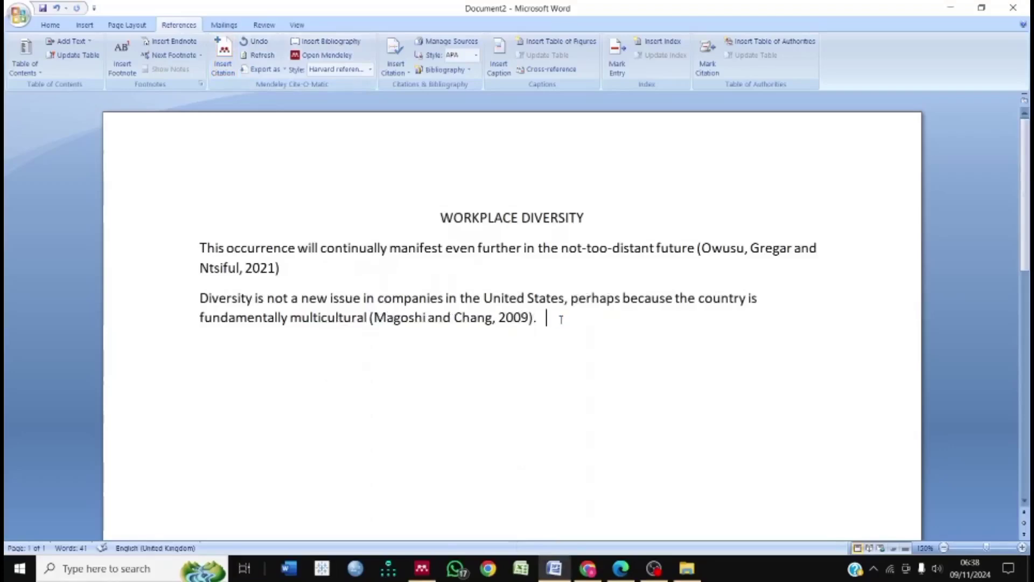
- Add a centred, bold heading "REFERENCES" below the paragraphs, followed by a left-aligned empty line
key(Return)
key(ctrl+e)
text(REFERENCES)
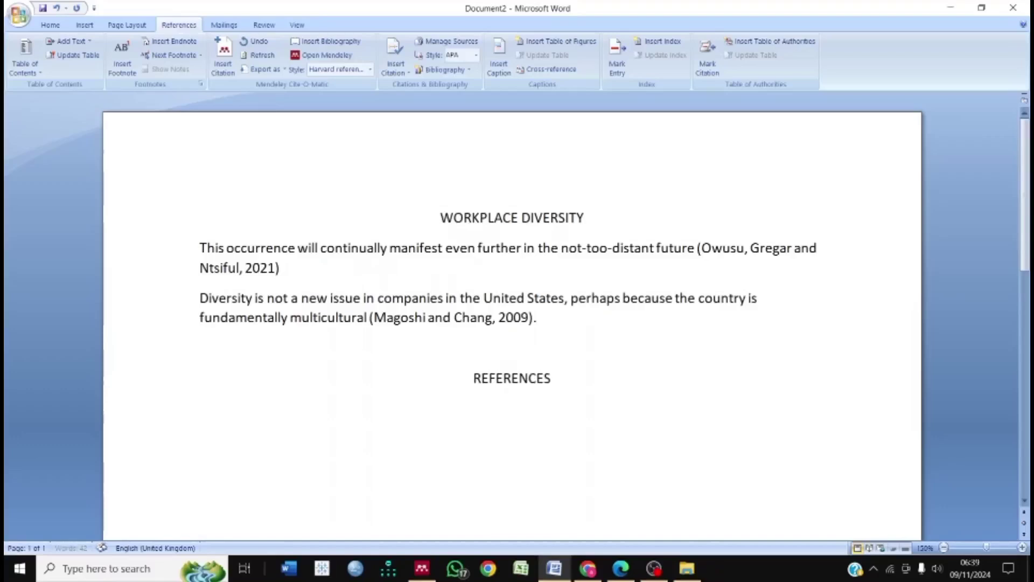
key(Return)
key(ctrl+l)
click(157, 393)
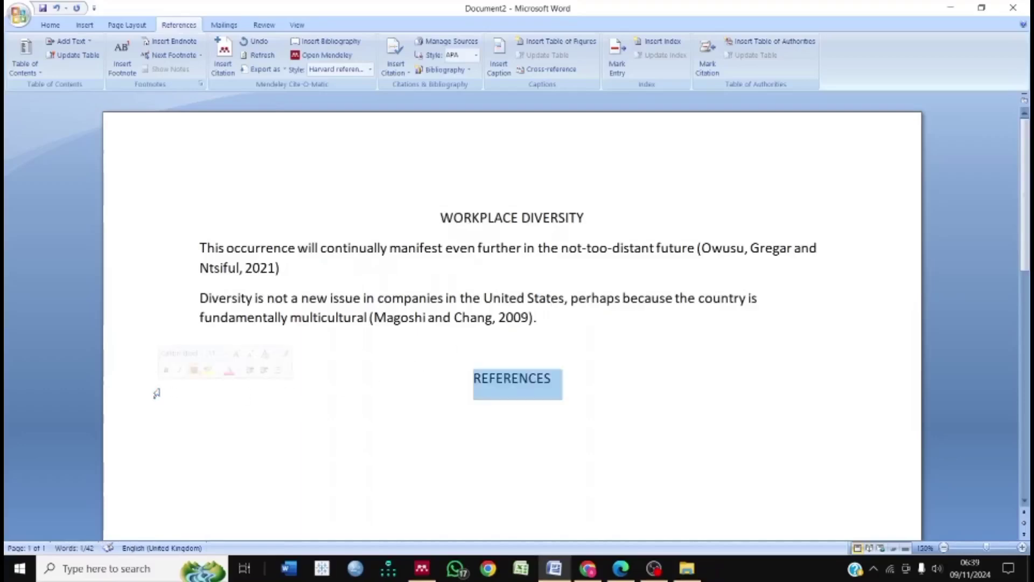
key(ctrl+b)
click(402, 455)
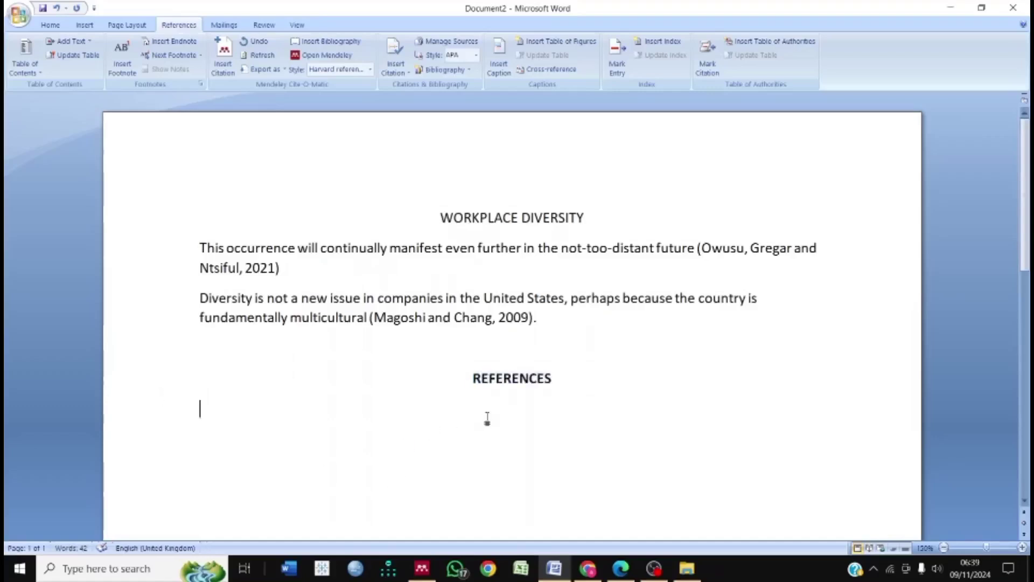
- Insert the Mendeley bibliography on the empty line below the REFERENCES heading
click(51, 25)
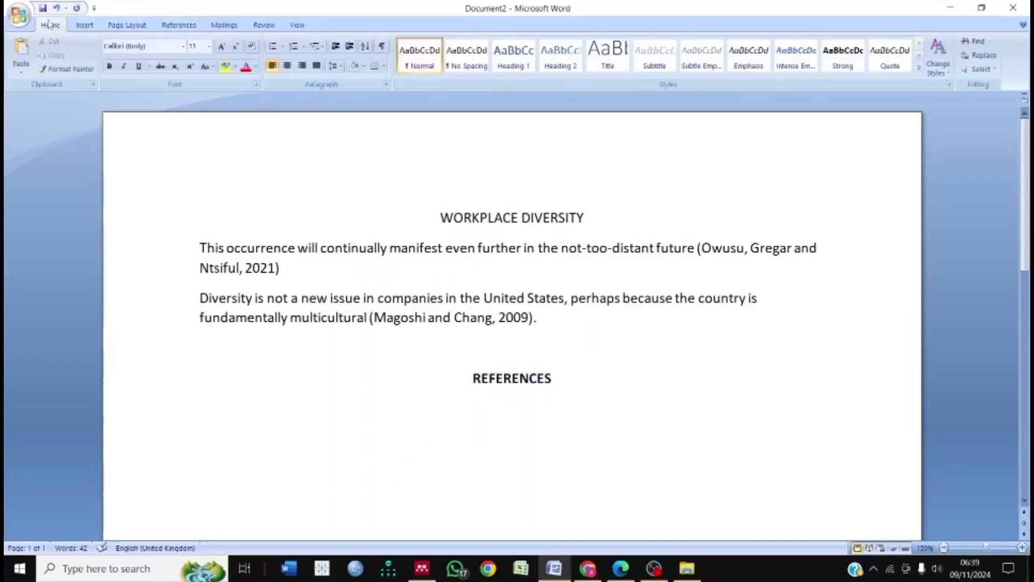
click(178, 25)
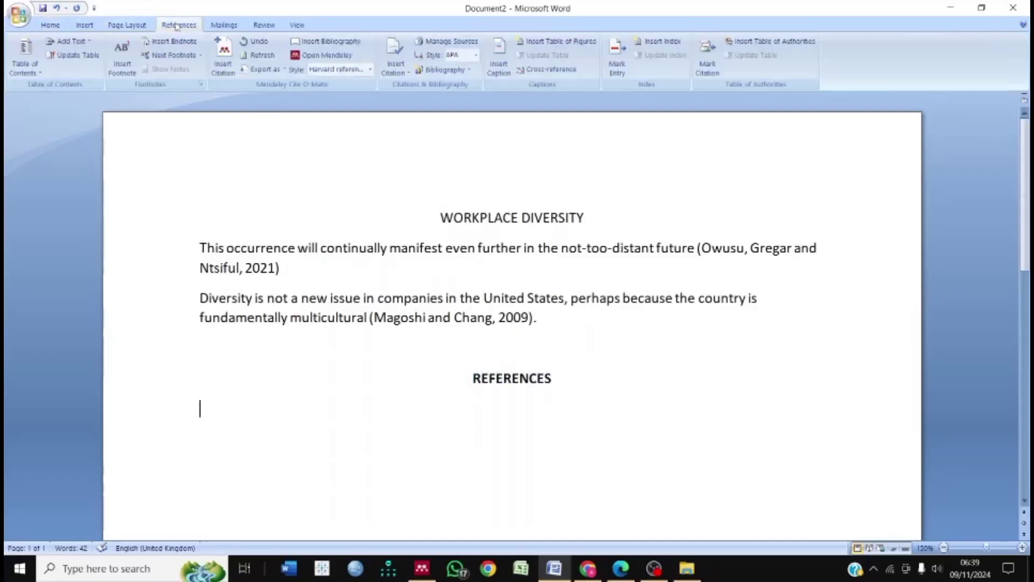
click(224, 74)
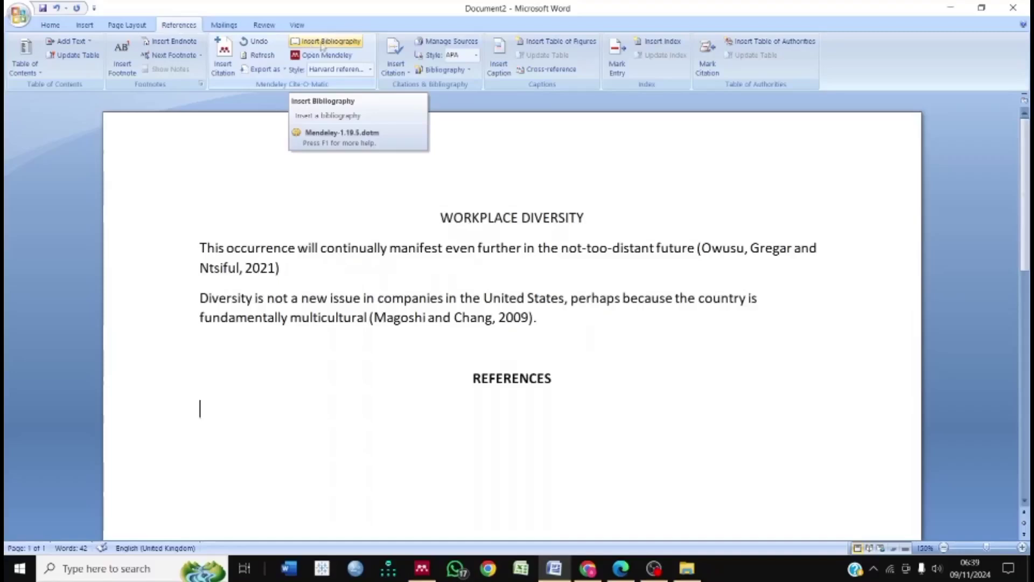
click(324, 42)
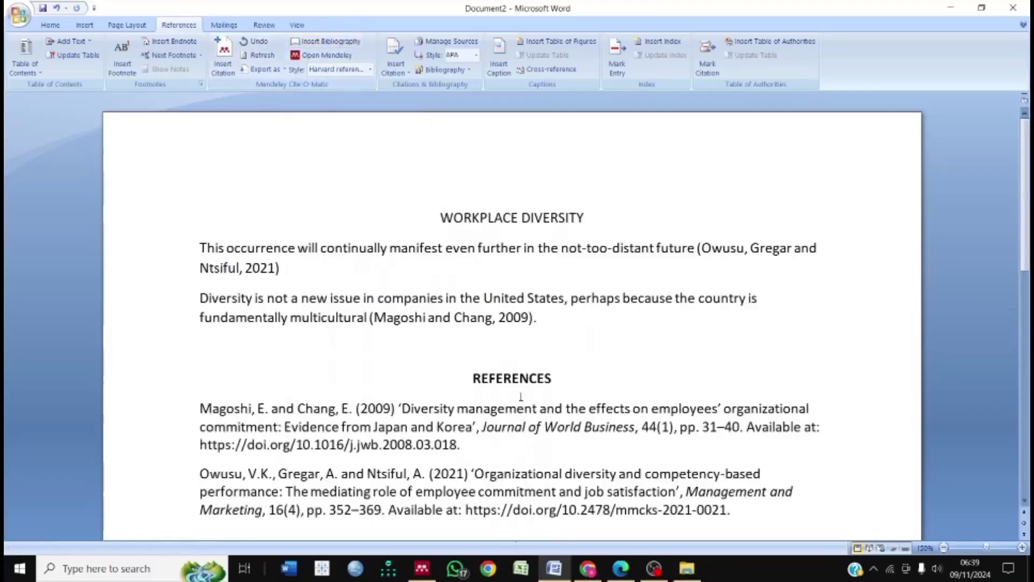
scroll(550, 366, down, 1)
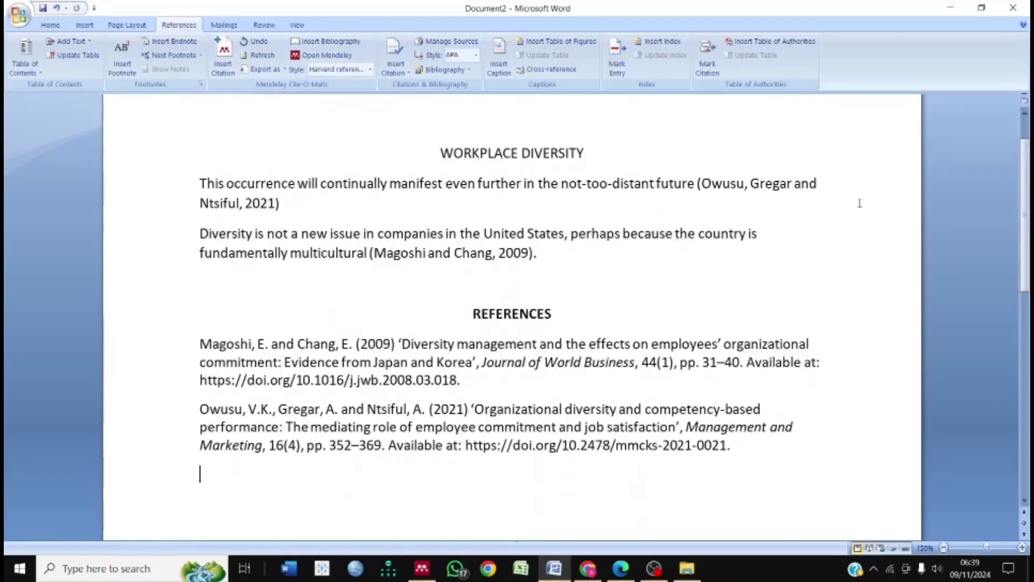
- Try the American Psychological Association 6th edition and 7th edition Mendeley styles on the in-text citations and bibliography
click(727, 186)
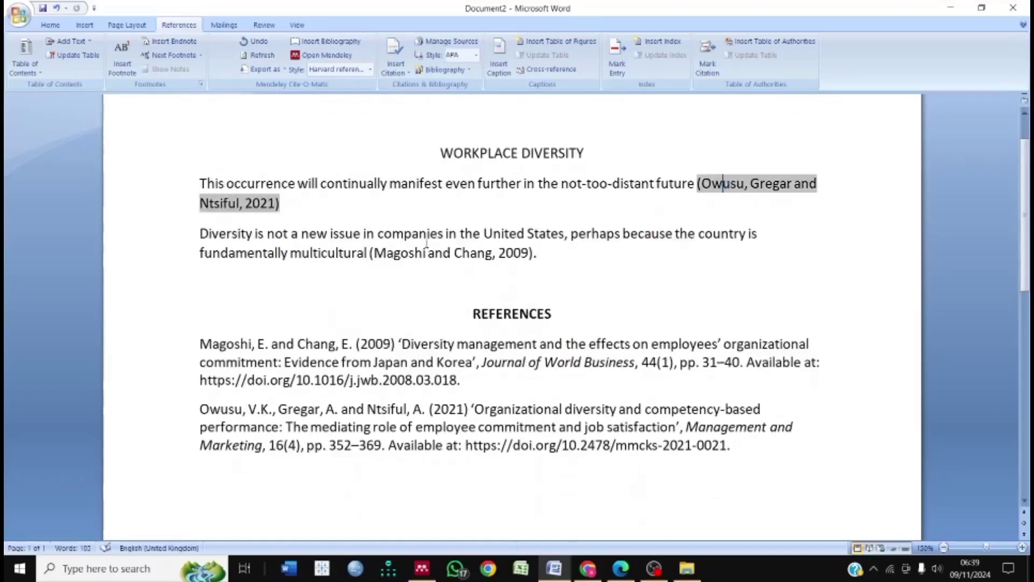
click(415, 253)
click(289, 344)
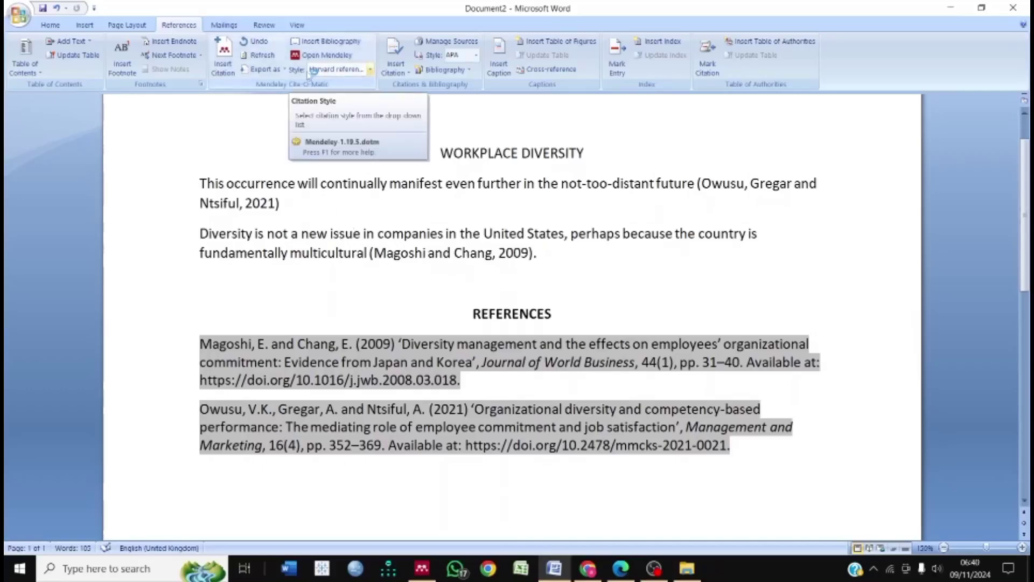
click(369, 70)
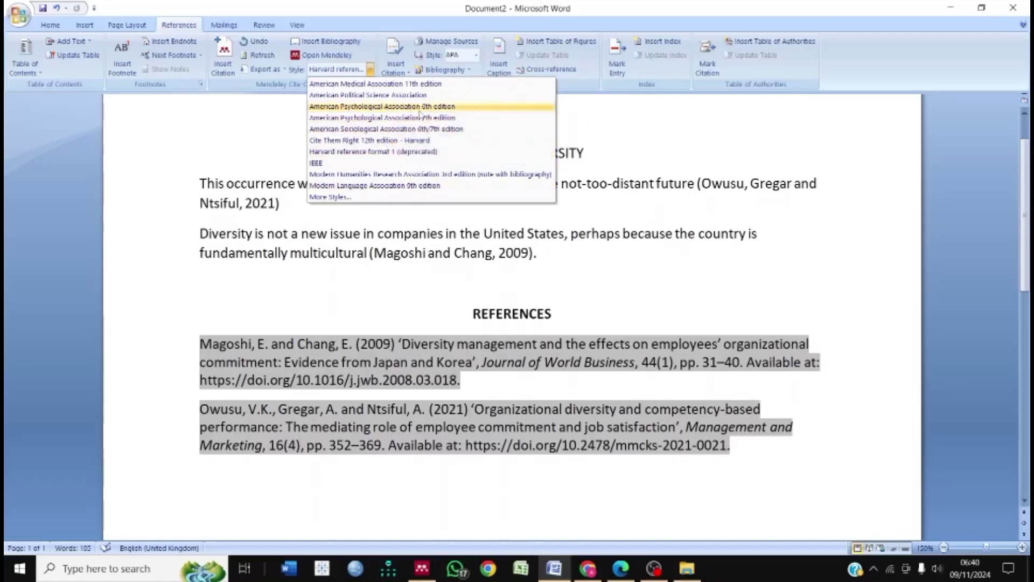
click(403, 107)
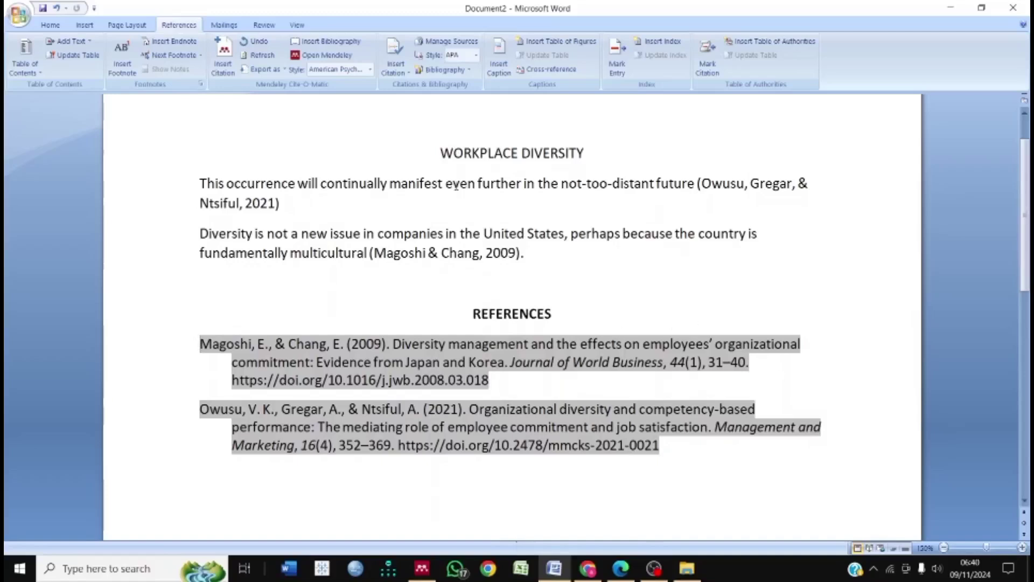
click(357, 70)
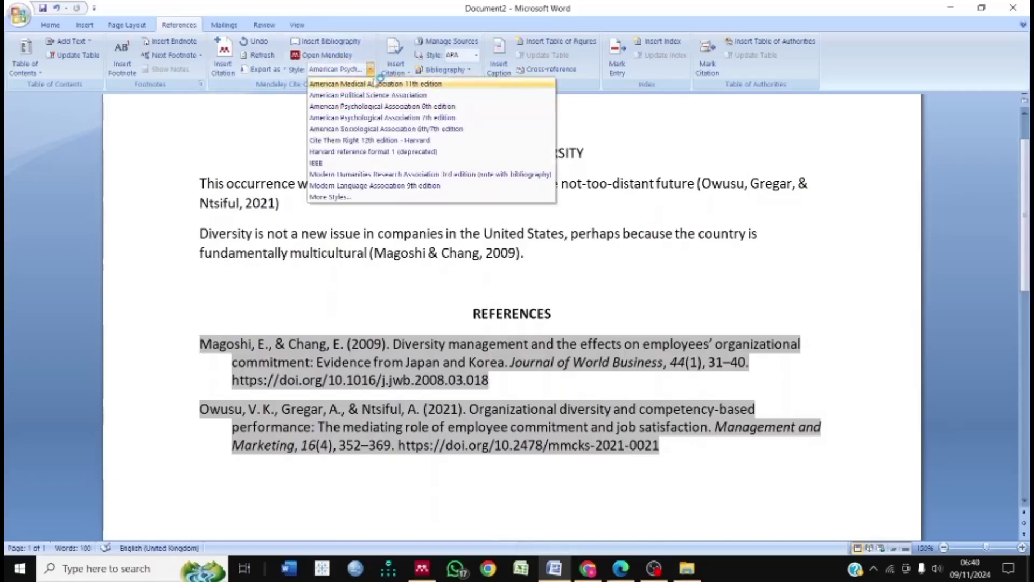
click(396, 118)
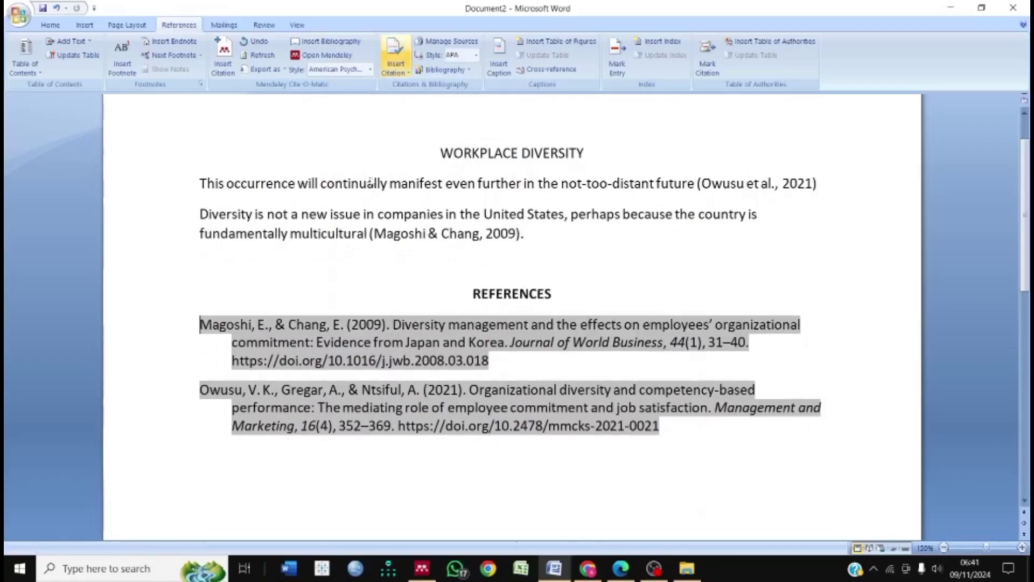
- Set the Mendeley citation style to Cite Them Right 12th edition - Harvard
click(370, 69)
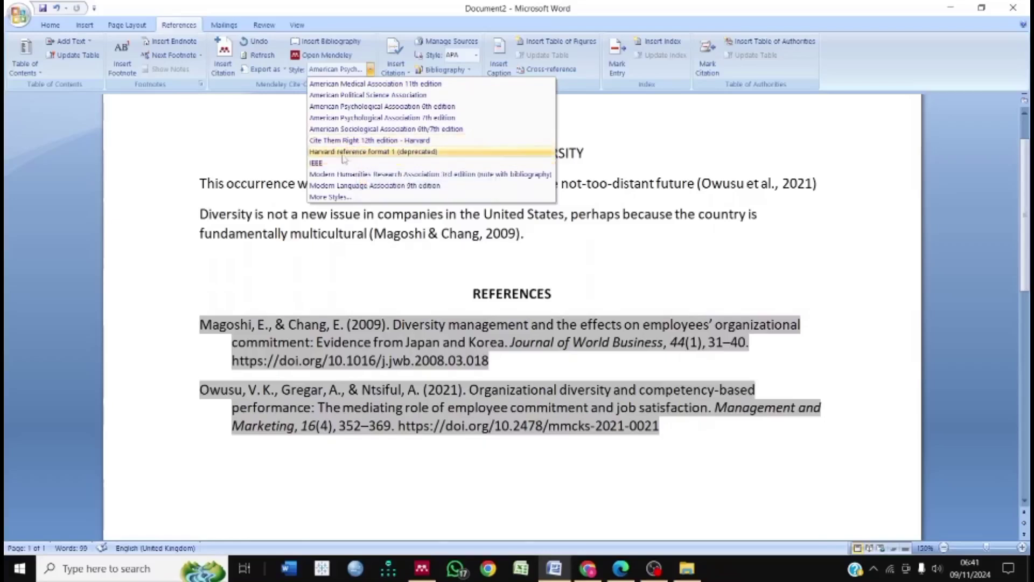
click(350, 140)
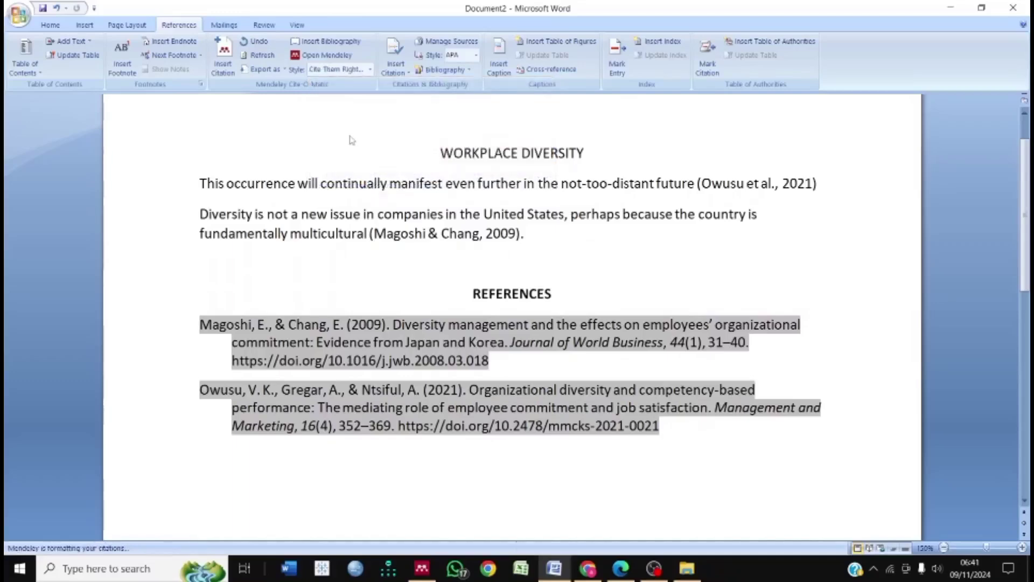